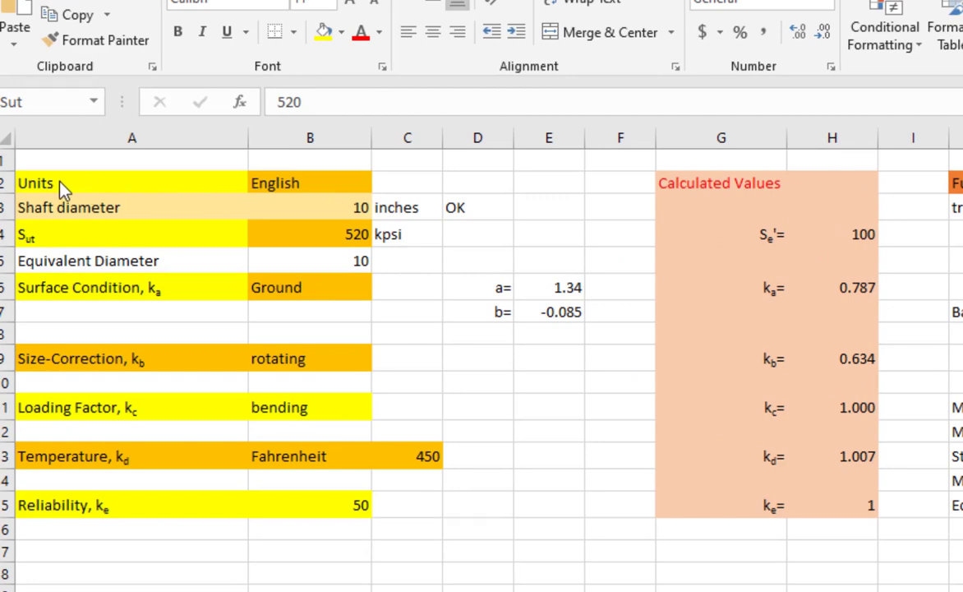
- Switch the Units cell to Metric and back to English
{"action": "left_click", "coordinate": [339, 182]}
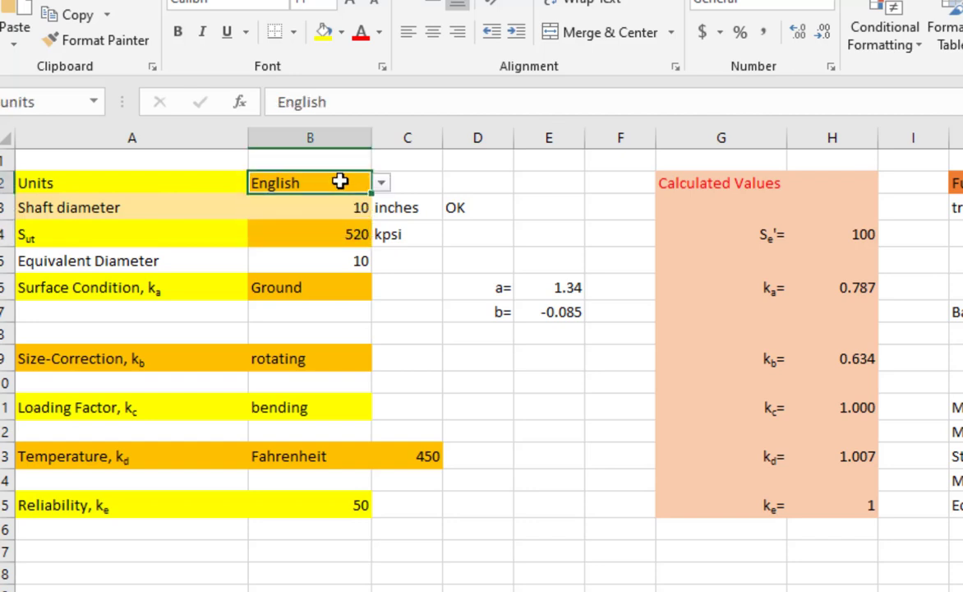
{"action": "left_click", "coordinate": [382, 184]}
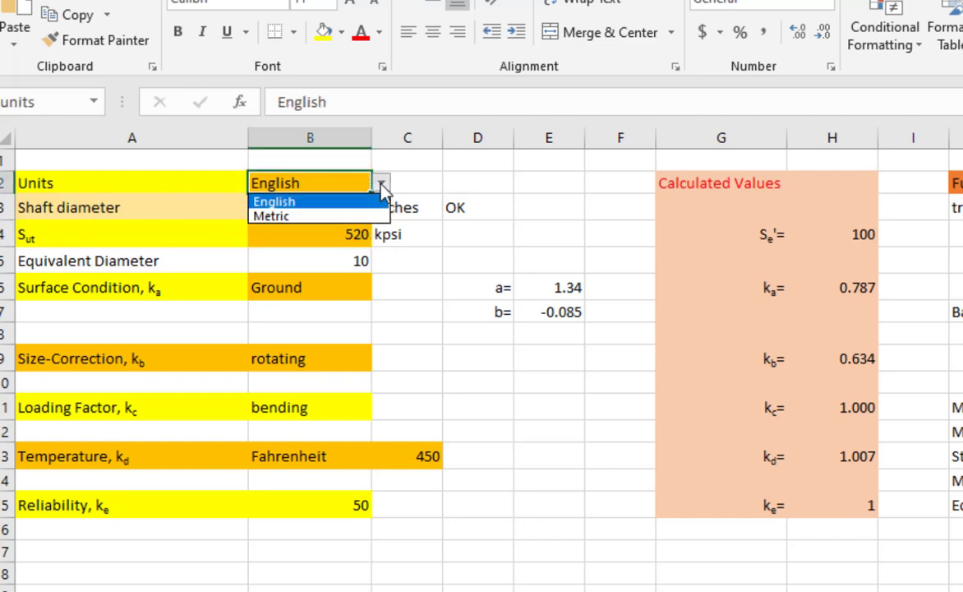
{"action": "left_click", "coordinate": [361, 216]}
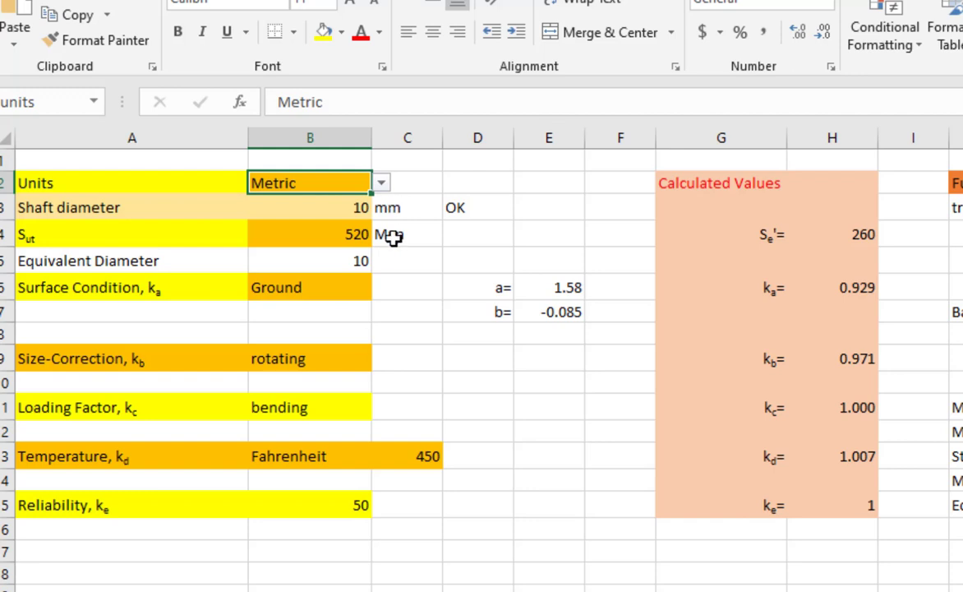
{"action": "left_click", "coordinate": [381, 182]}
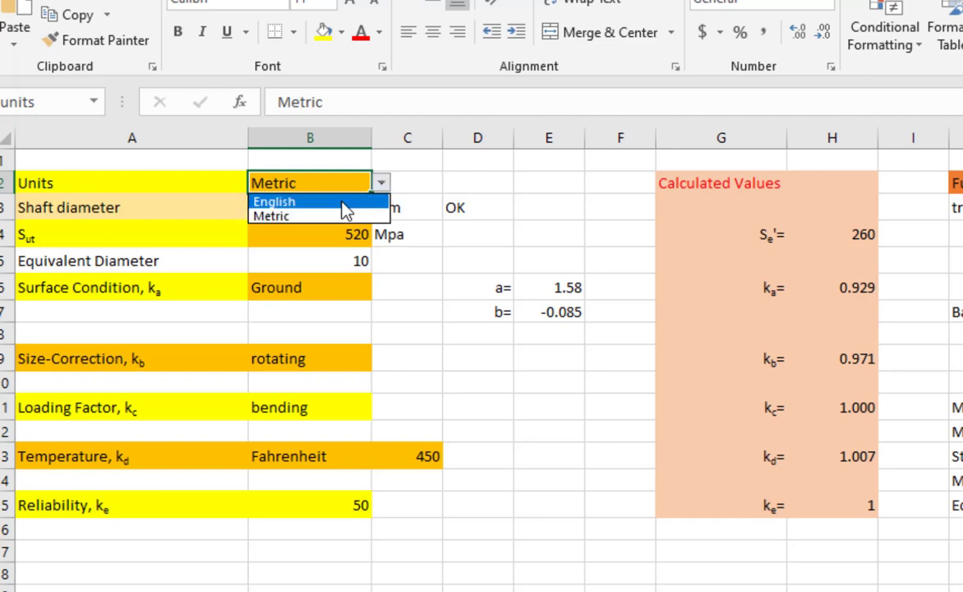
{"action": "left_click", "coordinate": [345, 211]}
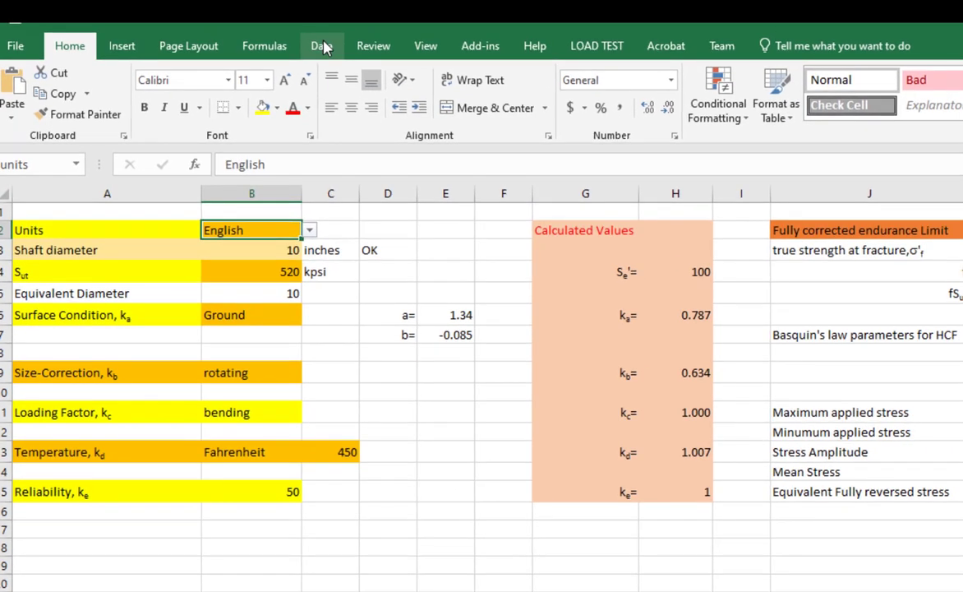
- Locate the Data Validation tool and review the Equivalent areas and fatigue fraction, f reference sheets
{"action": "left_click", "coordinate": [322, 46]}
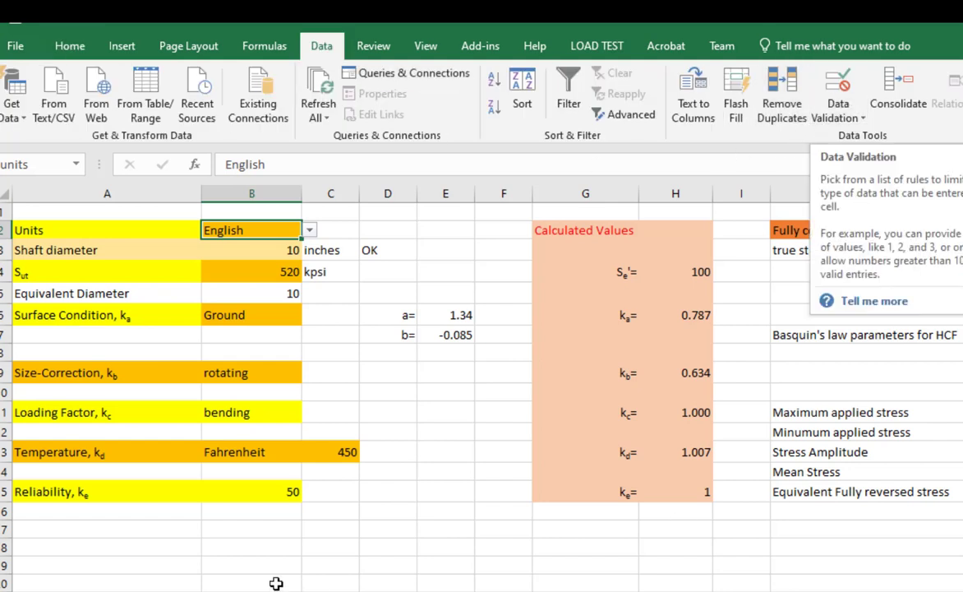
{"action": "left_click", "coordinate": [219, 583]}
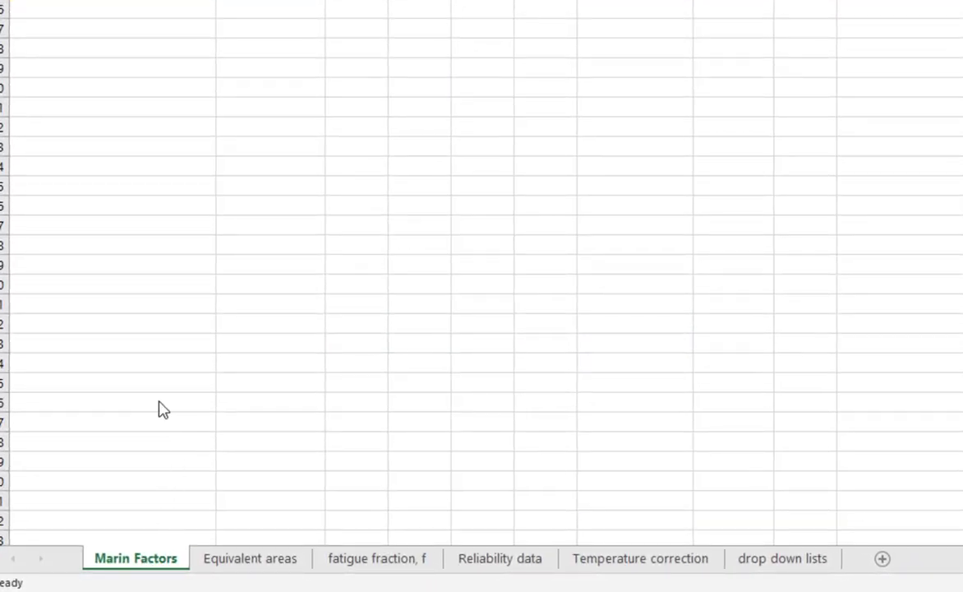
{"action": "left_click", "coordinate": [263, 558]}
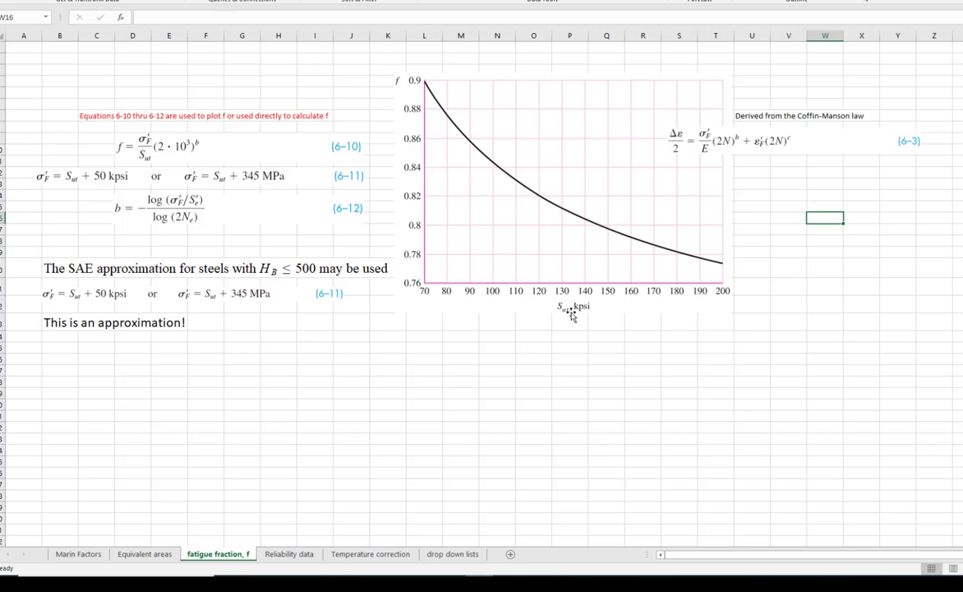
- Enlarge the Table 6-5 reliability factor picture on the Reliability data sheet
{"action": "left_click", "coordinate": [289, 554]}
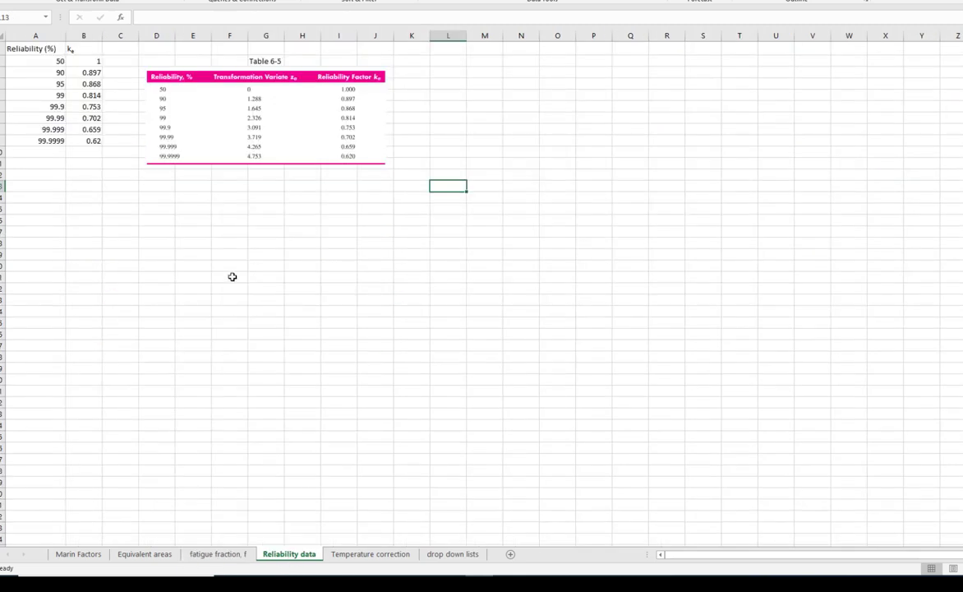
{"action": "left_click", "coordinate": [267, 109]}
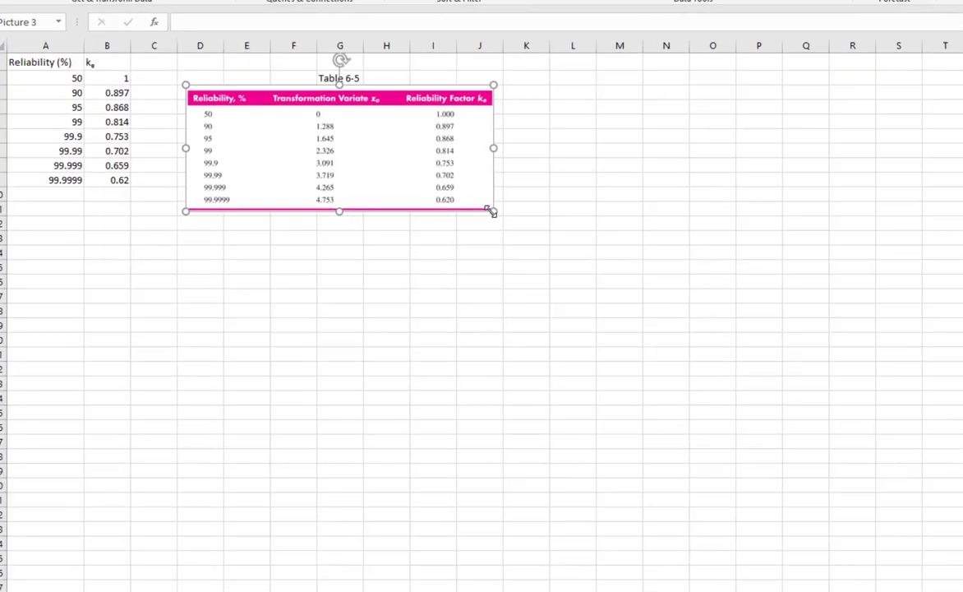
{"action": "left_click_drag", "start_coordinate": [493, 211], "coordinate": [751, 318]}
{"action": "left_click_drag", "start_coordinate": [521, 159], "coordinate": [512, 158]}
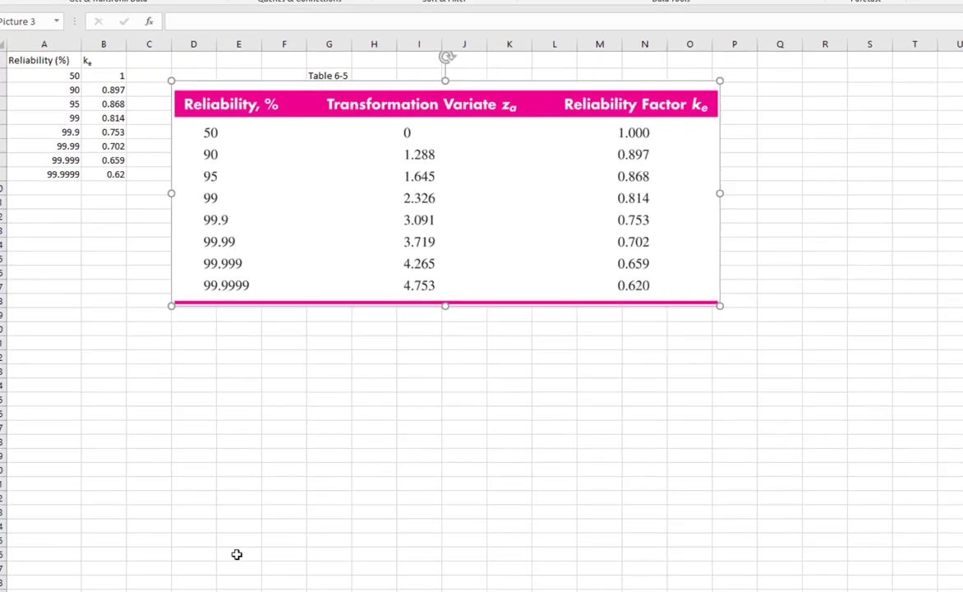
- Examine Table 6-4 and the kd charts on the Temperature correction sheet, and open the drop down lists sheet
{"action": "left_click", "coordinate": [396, 557]}
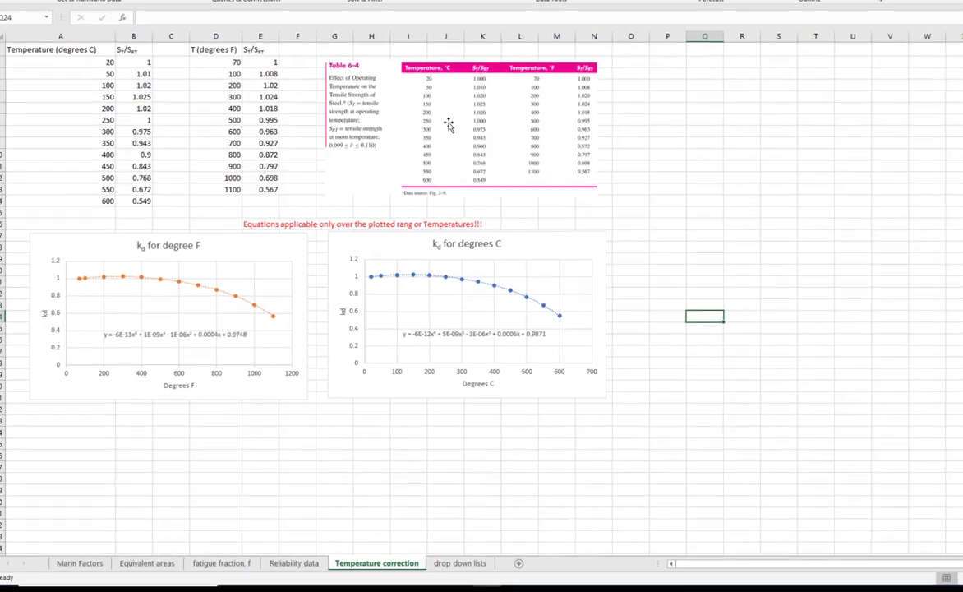
{"action": "left_click", "coordinate": [441, 121]}
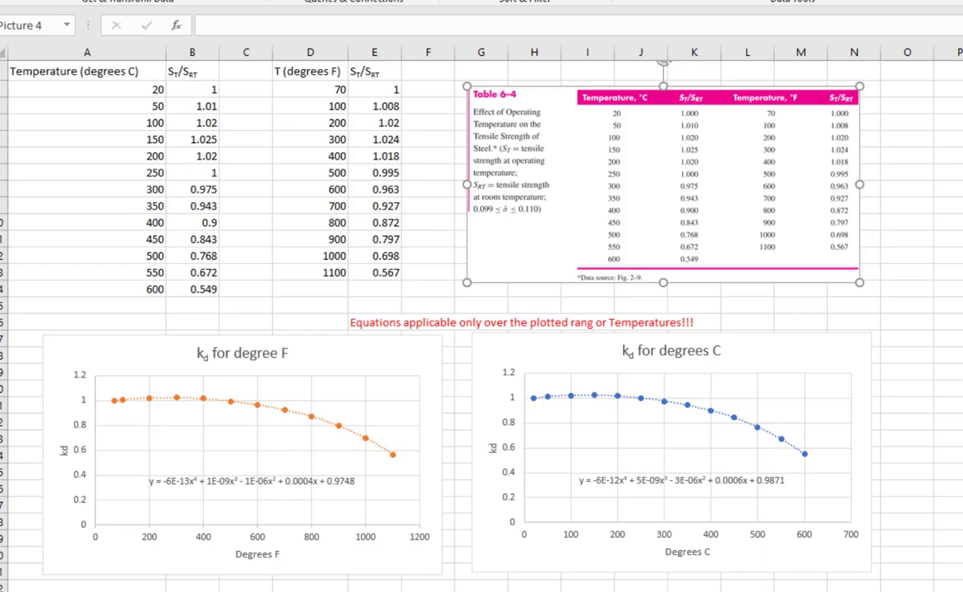
{"action": "key", "text": "ctrl+Page_Down"}
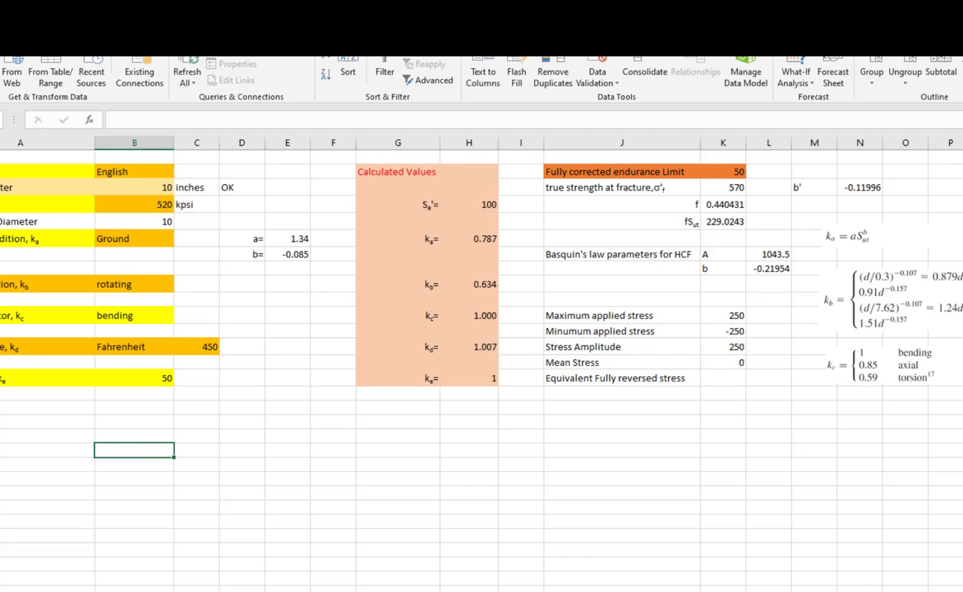
- Enter yes in J11 and no in J12 on the drop down lists sheet
{"action": "key", "text": "ctrl+Page_Down"}
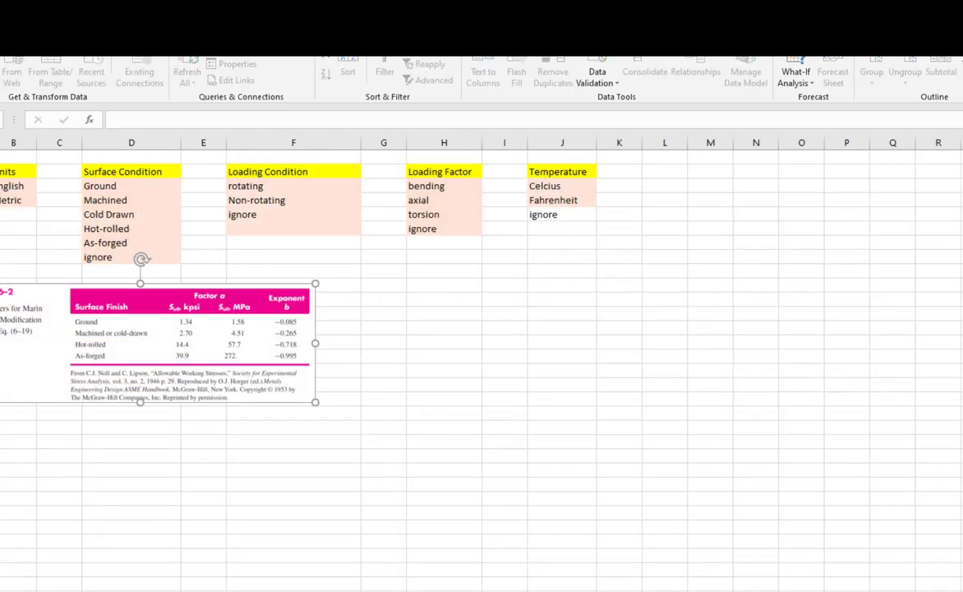
{"action": "left_click", "coordinate": [569, 303]}
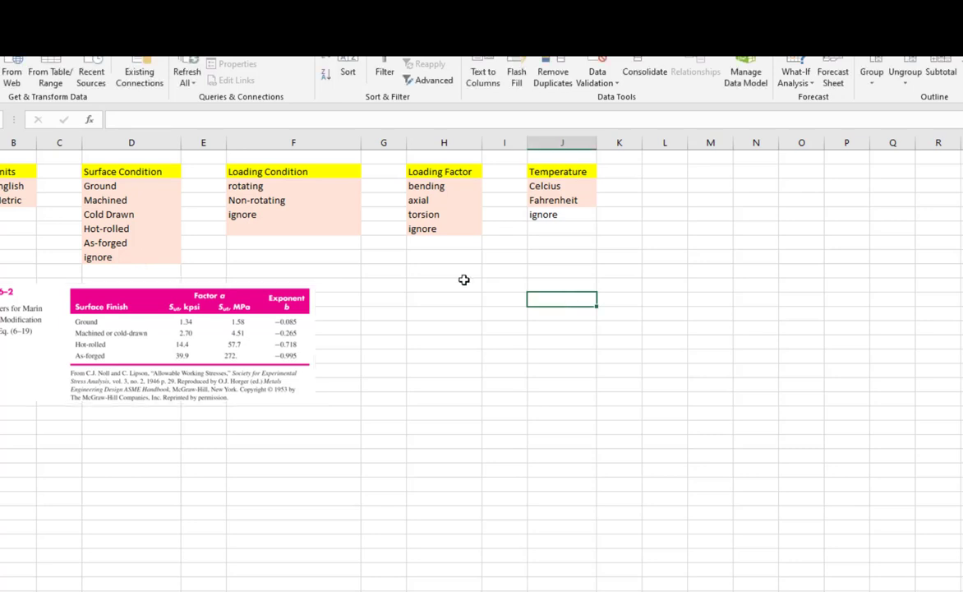
{"action": "type", "text": "yes"}
{"action": "left_click", "coordinate": [536, 316]}
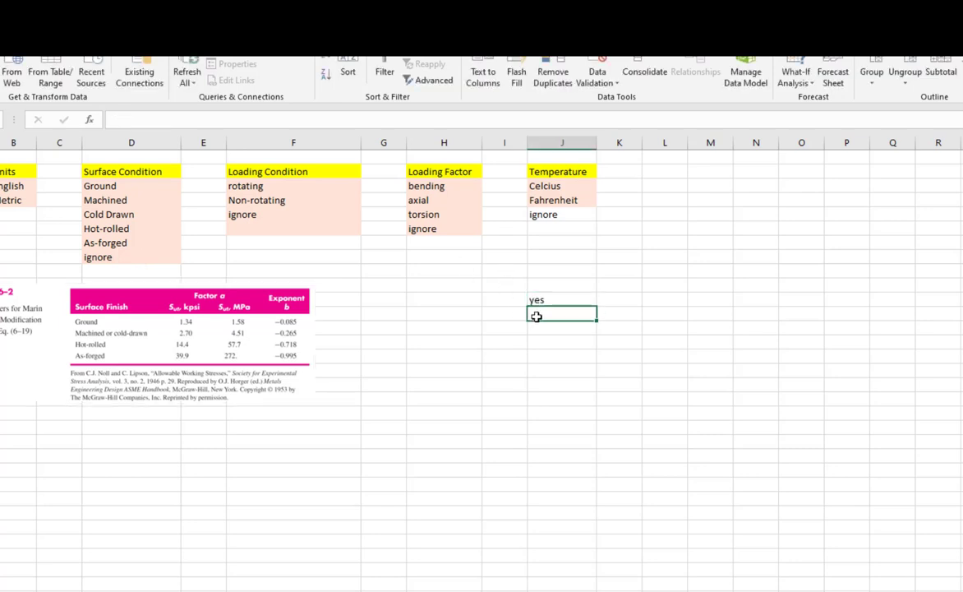
{"action": "type", "text": "no"}
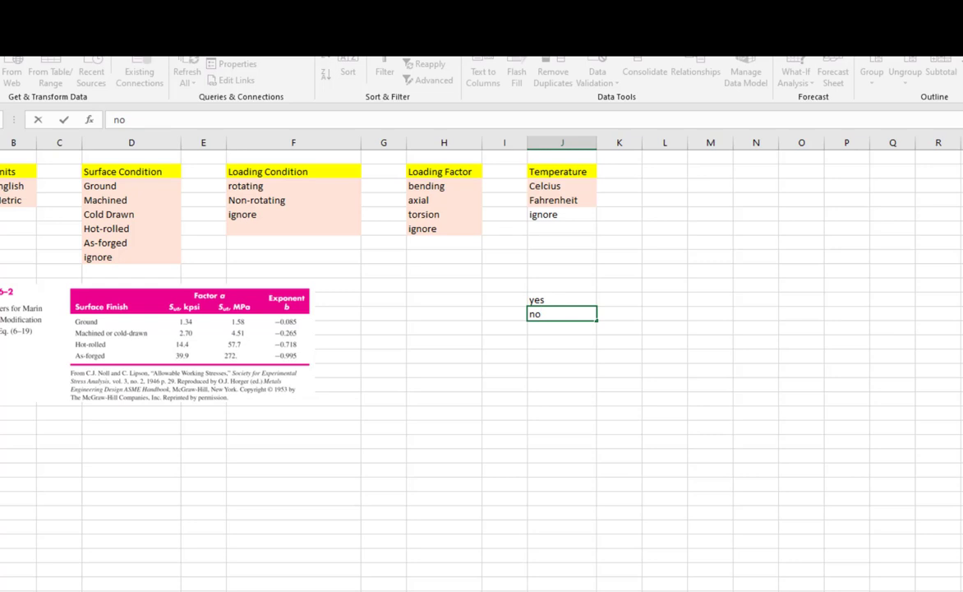
- Start a data validation rule for empty cell B20 on the Marin Factors sheet, allowing a List
{"action": "left_click", "coordinate": [124, 590]}
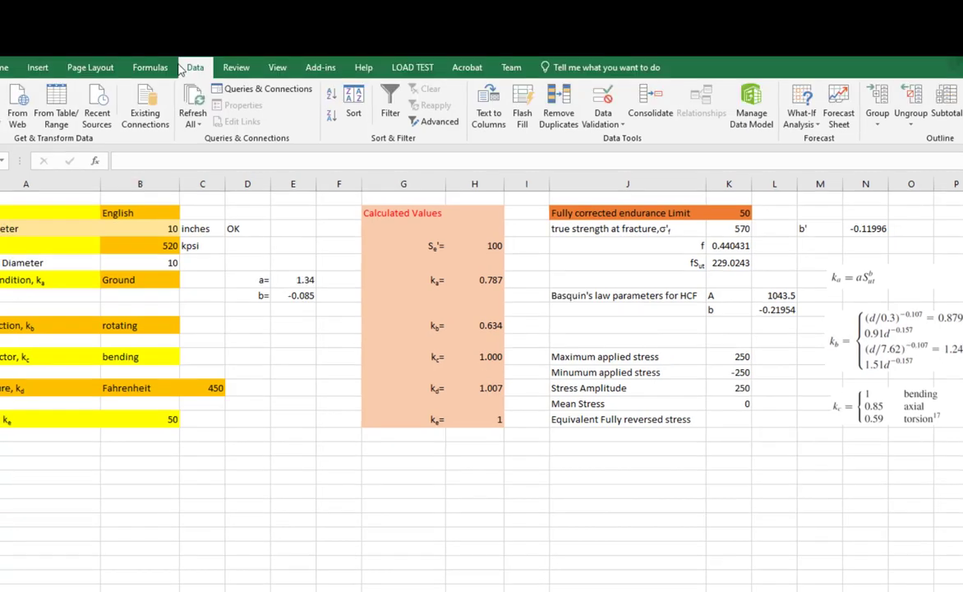
{"action": "left_click", "coordinate": [606, 124]}
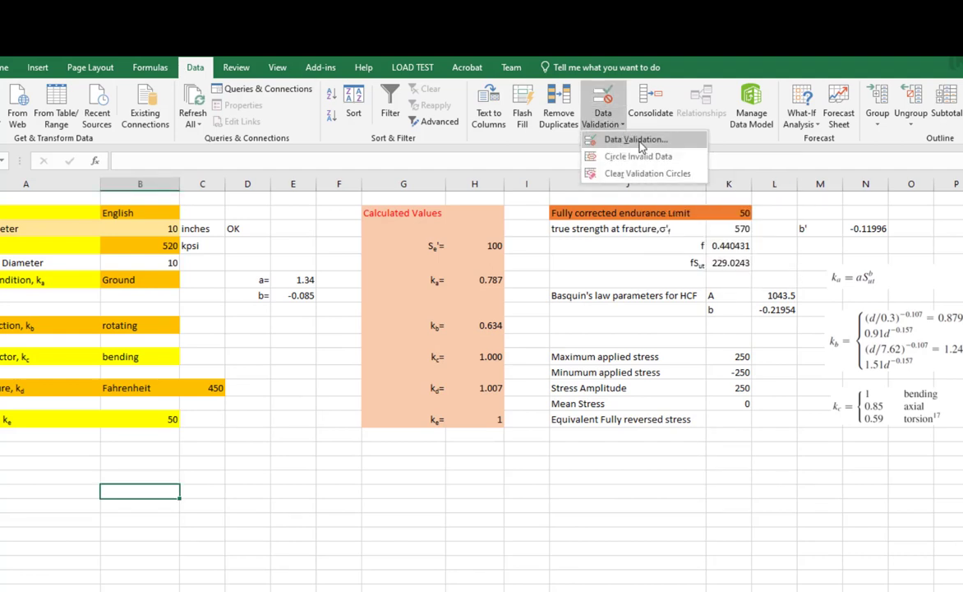
{"action": "left_click", "coordinate": [637, 140]}
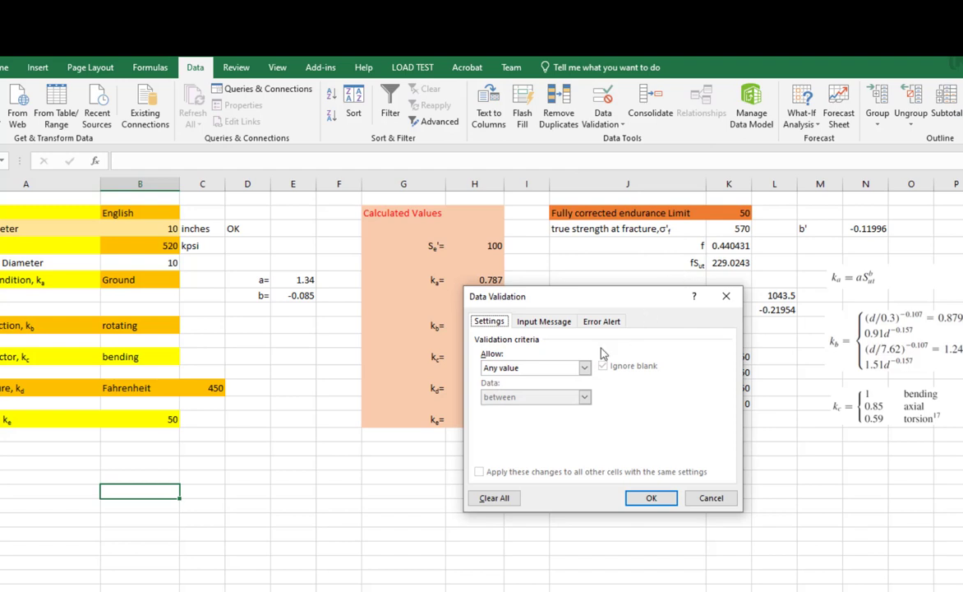
{"action": "left_click", "coordinate": [582, 368]}
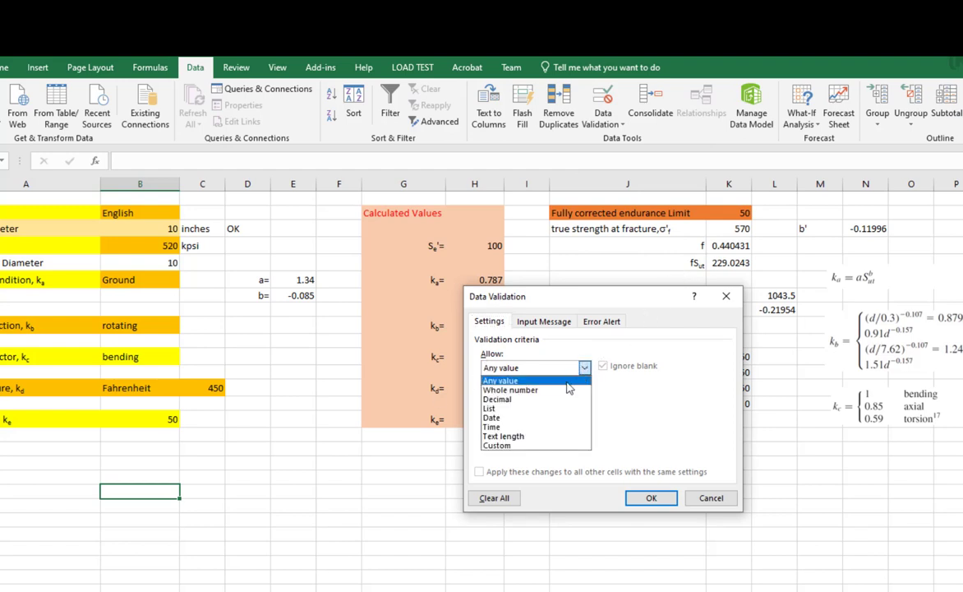
{"action": "left_click", "coordinate": [511, 409]}
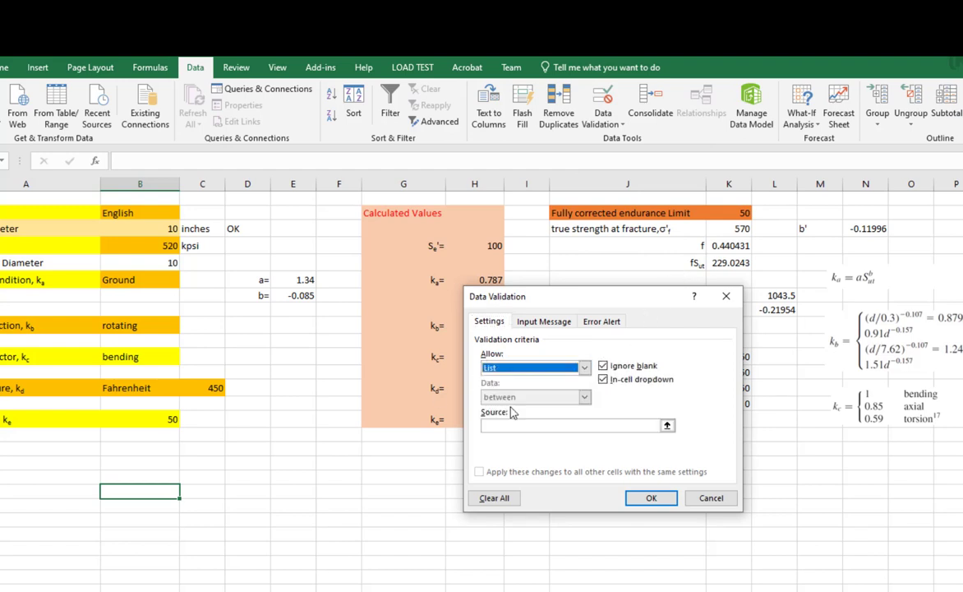
- Set the validation list source to the yes and no entries in 'drop down lists'!$J$11:$J$12 and apply it
{"action": "left_click", "coordinate": [666, 426]}
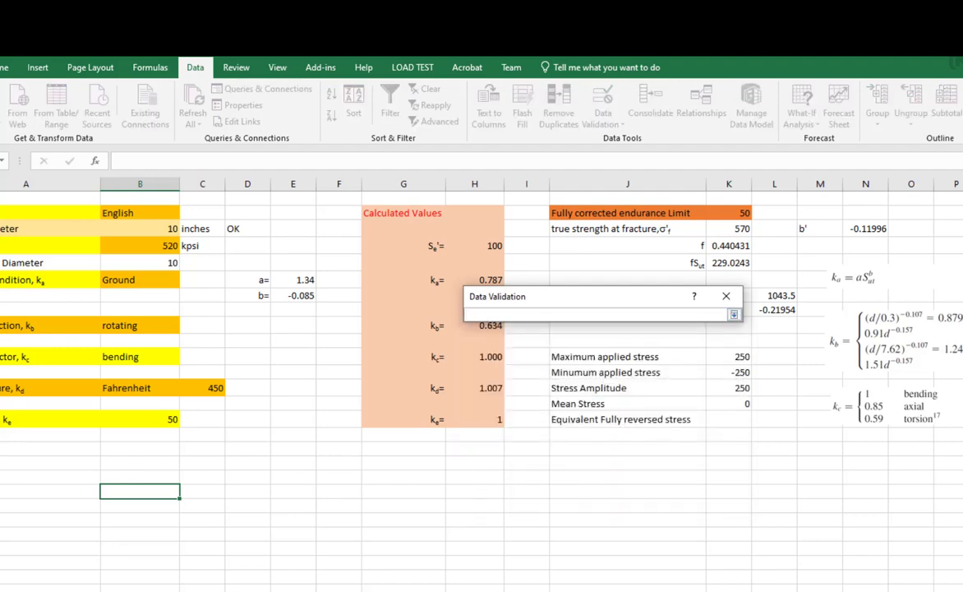
{"action": "key", "text": "ctrl+Page_Down"}
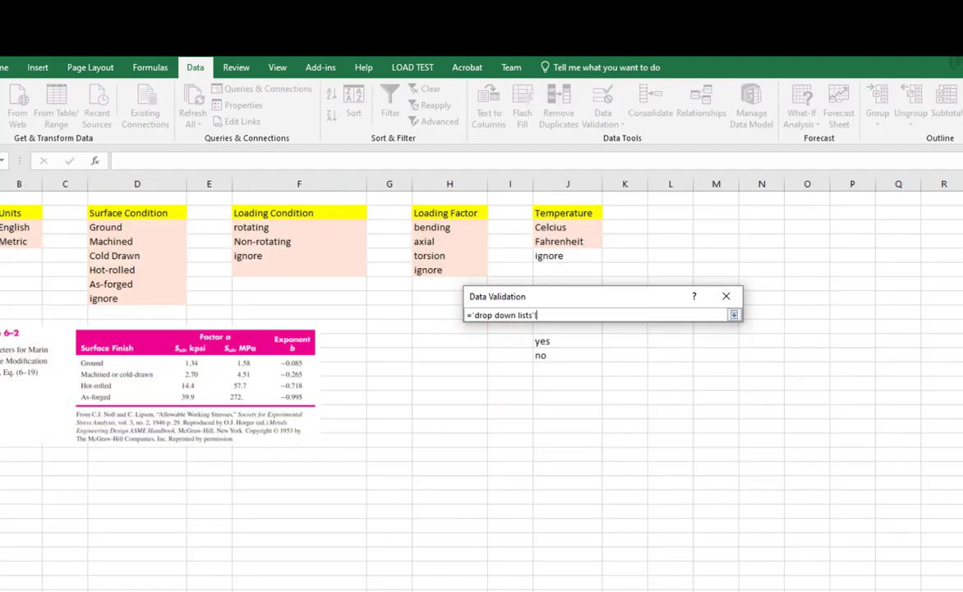
{"action": "left_click", "coordinate": [564, 343]}
{"action": "left_click_drag", "start_coordinate": [564, 344], "coordinate": [562, 357]}
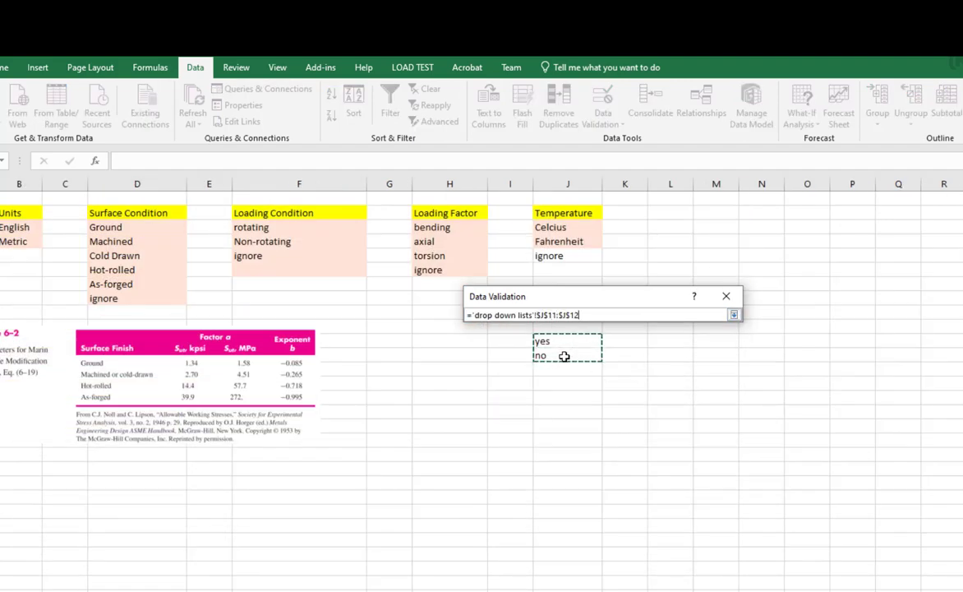
{"action": "key", "text": "Return"}
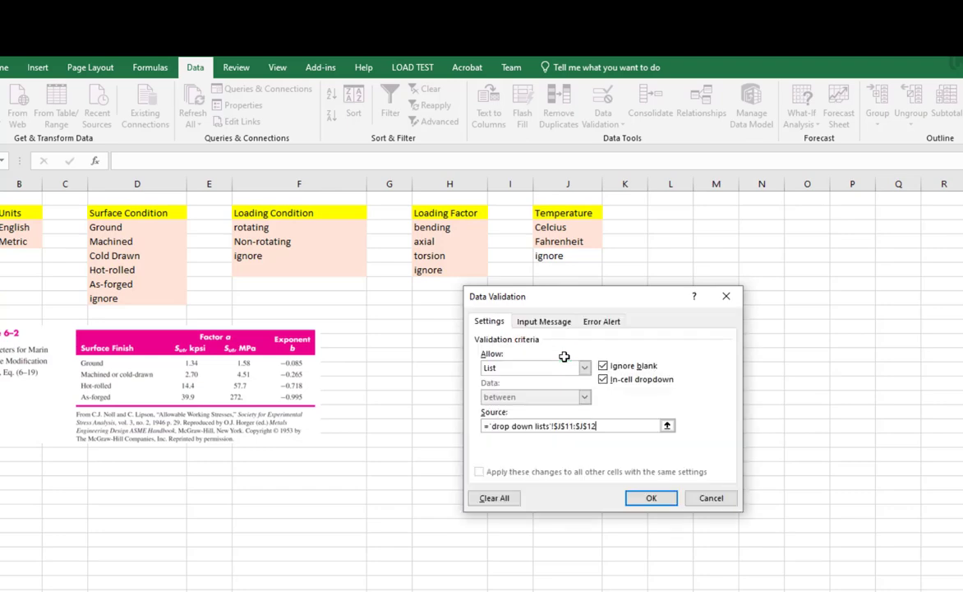
{"action": "left_click", "coordinate": [651, 499]}
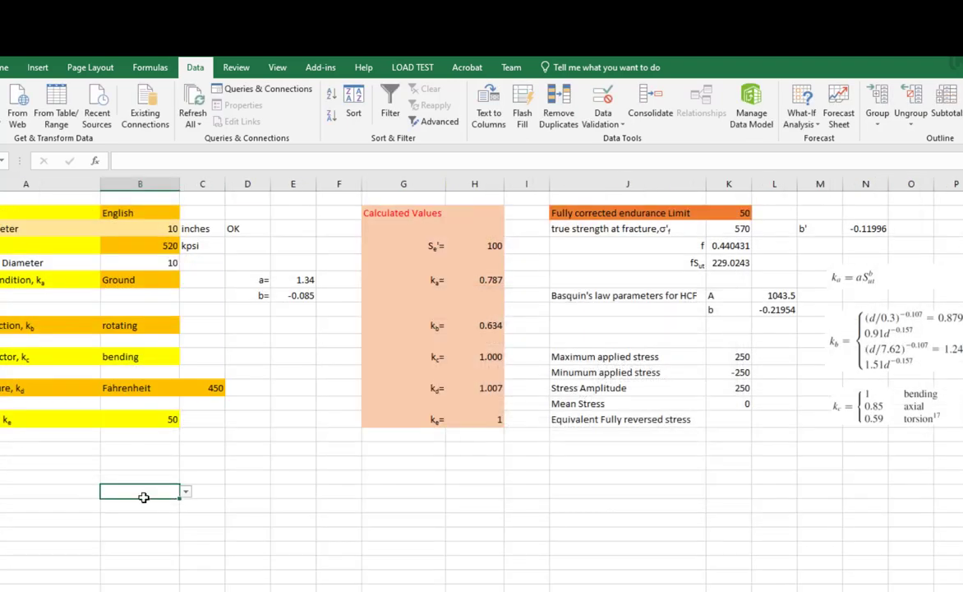
- Test the new drop-down in cell B20 by choosing yes, followed by no
{"action": "left_click", "coordinate": [186, 491]}
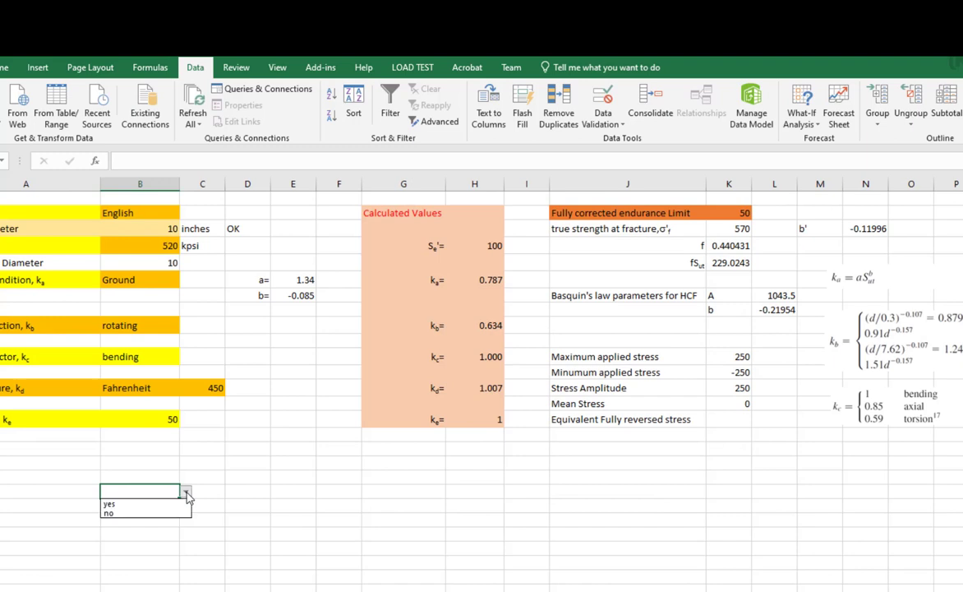
{"action": "left_click", "coordinate": [142, 503]}
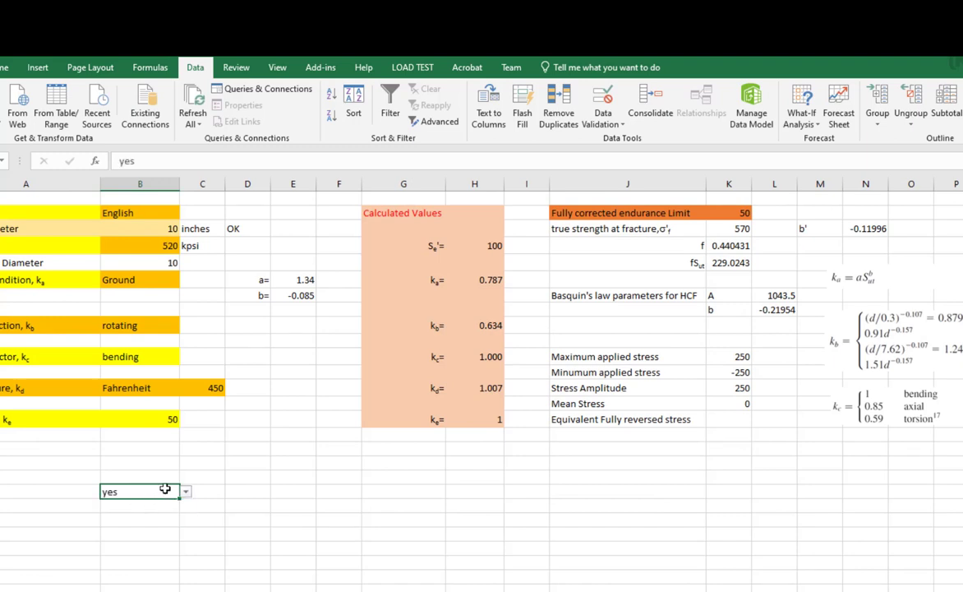
{"action": "left_click", "coordinate": [186, 491]}
{"action": "left_click", "coordinate": [150, 512]}
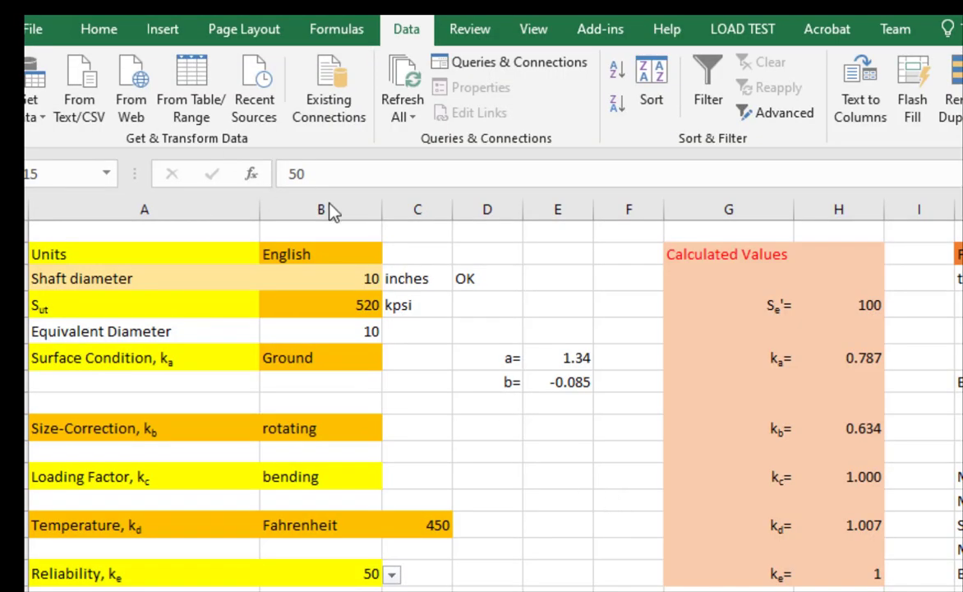
- View the available options for the Units cell without changing the selection
{"action": "left_click", "coordinate": [362, 254]}
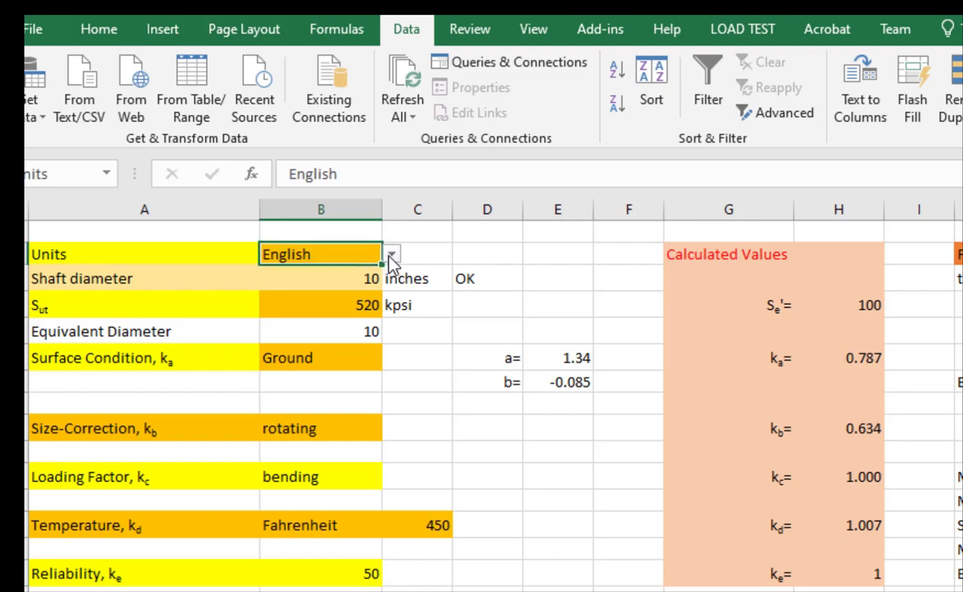
{"action": "left_click", "coordinate": [392, 256]}
{"action": "left_click", "coordinate": [392, 256]}
- Set the Surface Condition, ka to ignore
{"action": "left_click", "coordinate": [350, 357]}
{"action": "left_click", "coordinate": [392, 359]}
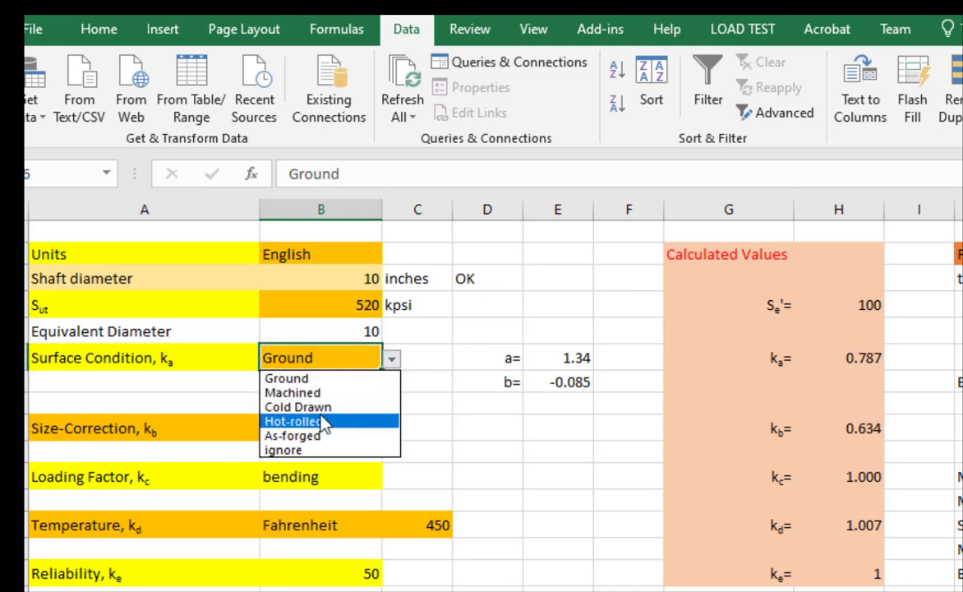
{"action": "left_click", "coordinate": [281, 449]}
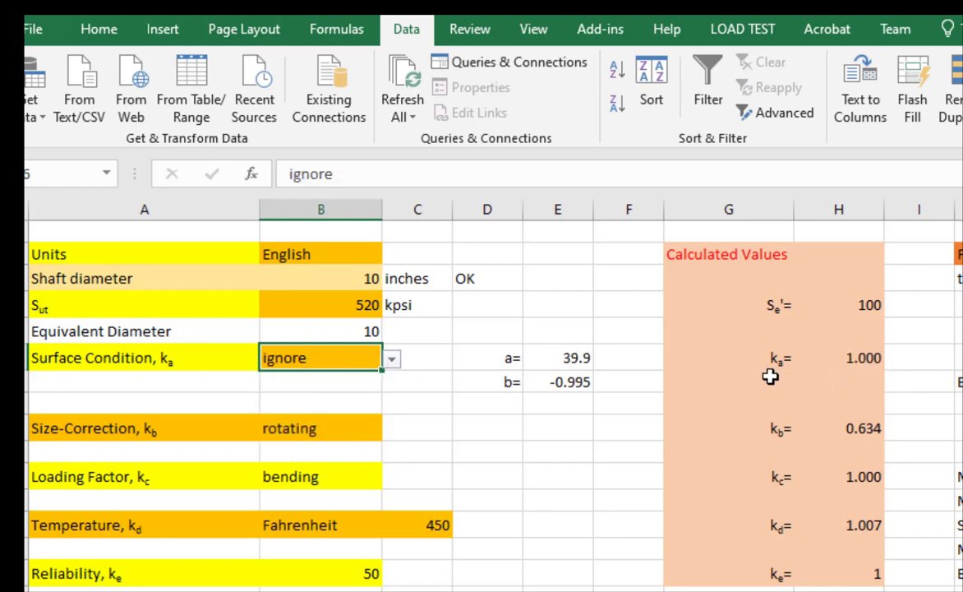
- Set both the Size-Correction, kb and the Temperature, kd to ignore
{"action": "left_click", "coordinate": [352, 428]}
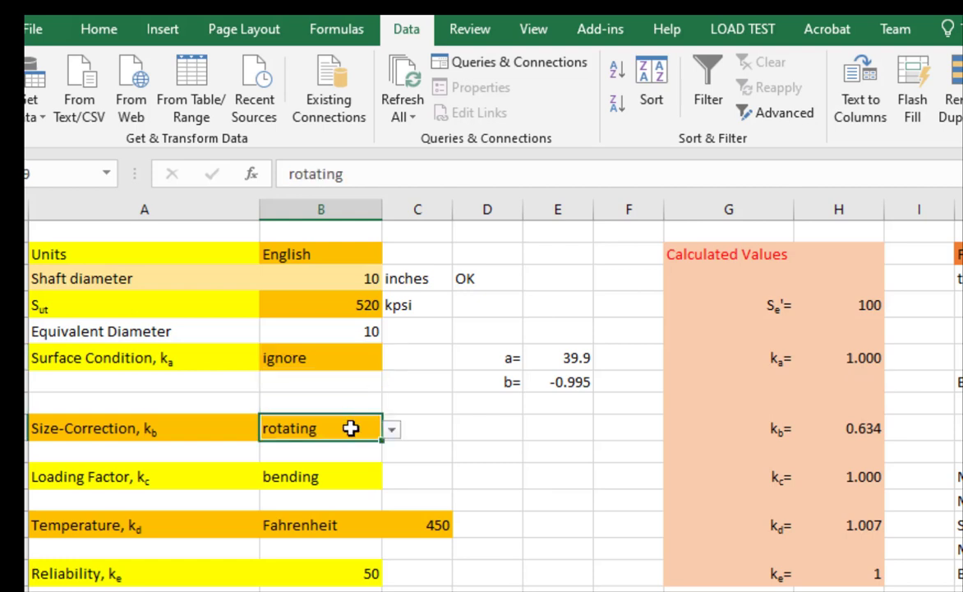
{"action": "left_click", "coordinate": [392, 430]}
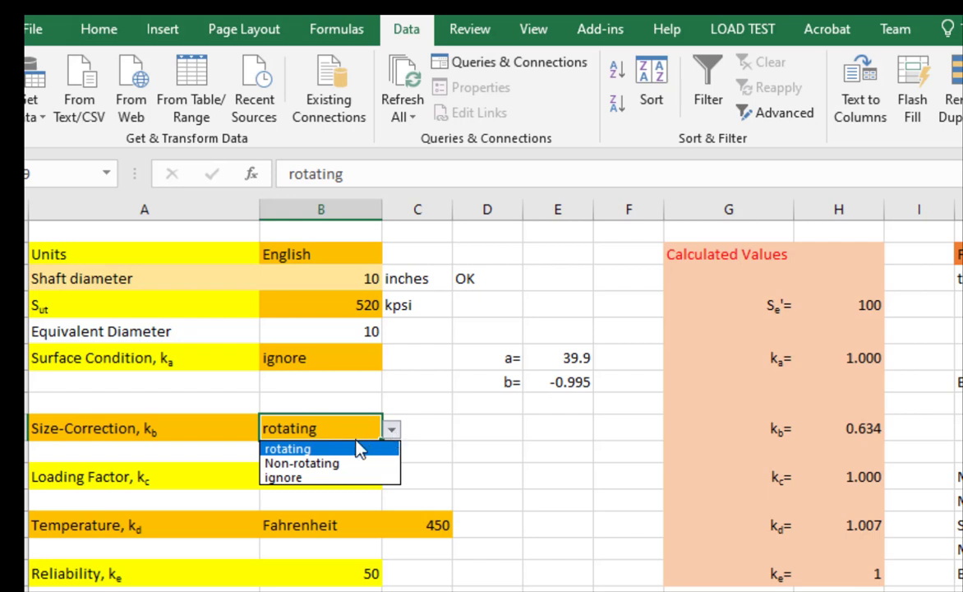
{"action": "left_click", "coordinate": [333, 480]}
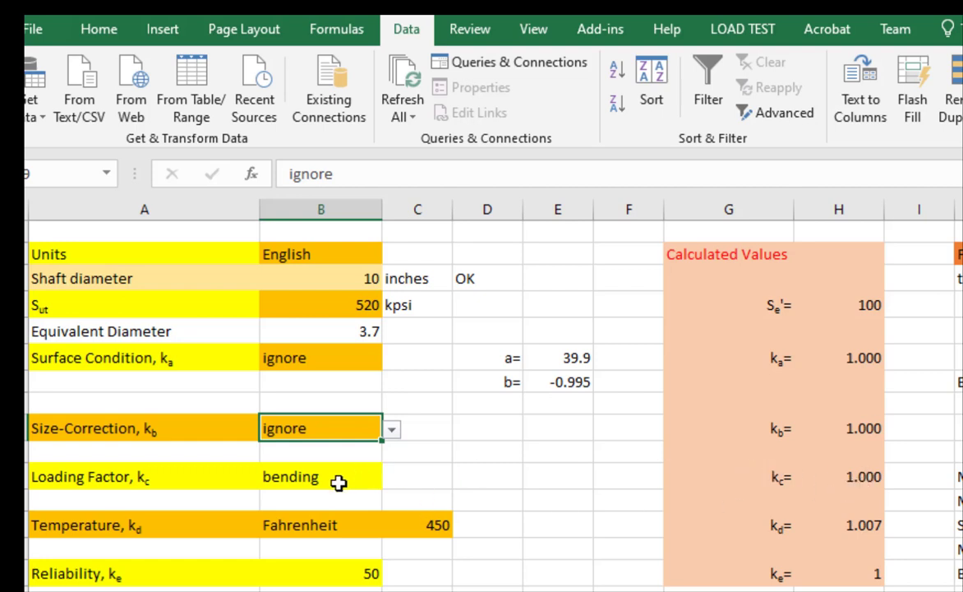
{"action": "left_click", "coordinate": [313, 528]}
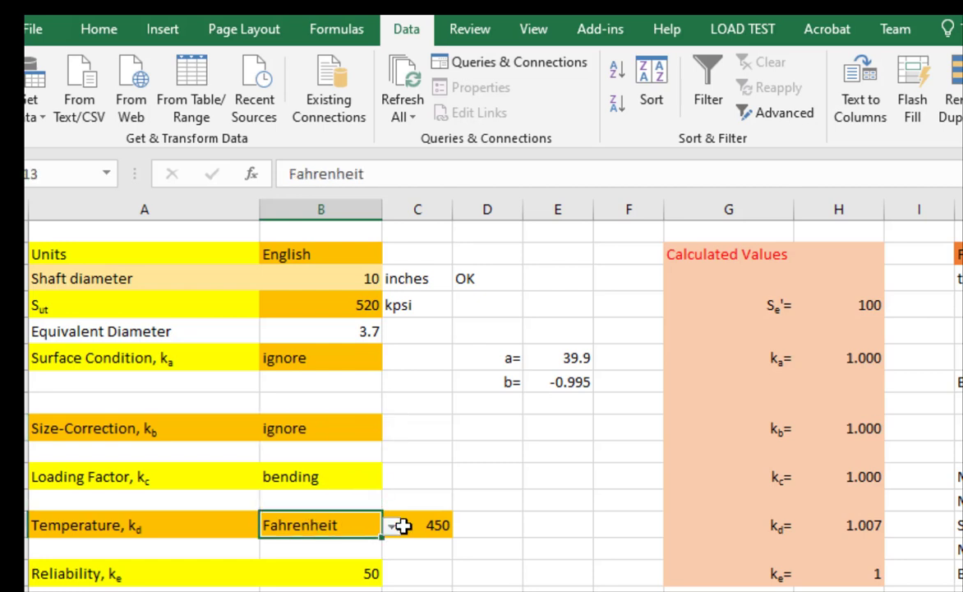
{"action": "left_click", "coordinate": [390, 525]}
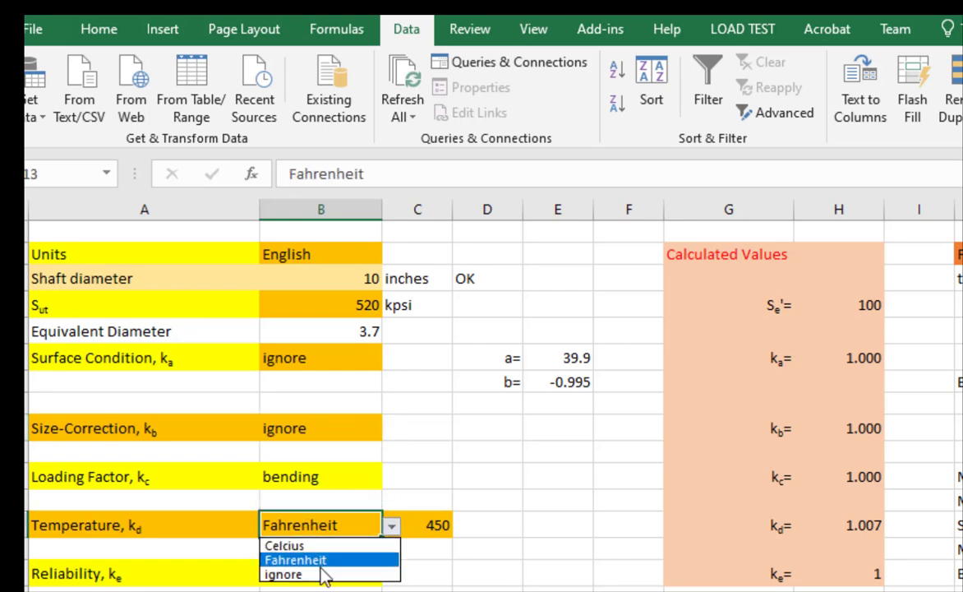
{"action": "left_click", "coordinate": [320, 574]}
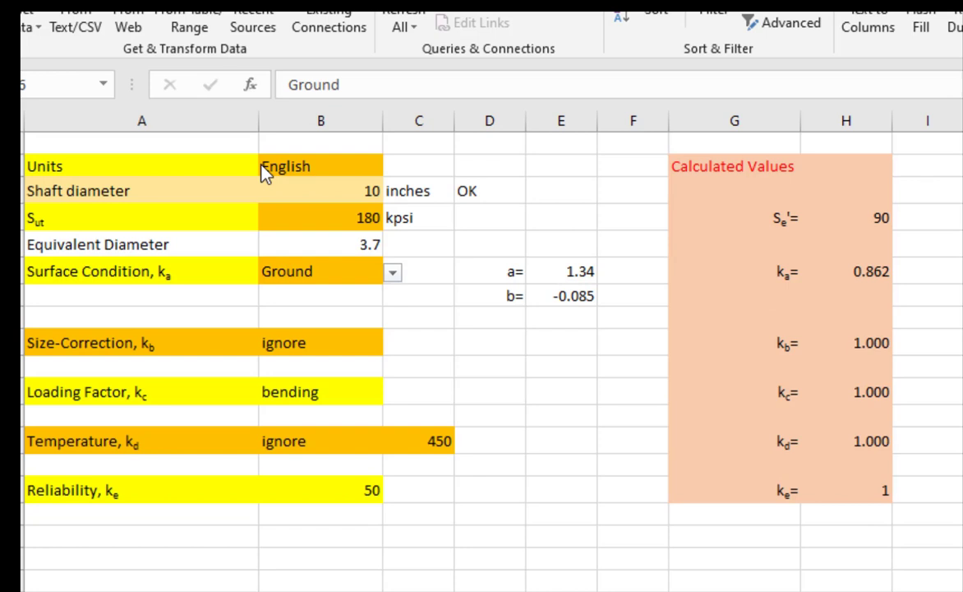
- Set the shaft diameter to 8 inches
{"action": "left_click", "coordinate": [351, 189]}
{"action": "type", "text": "8"}
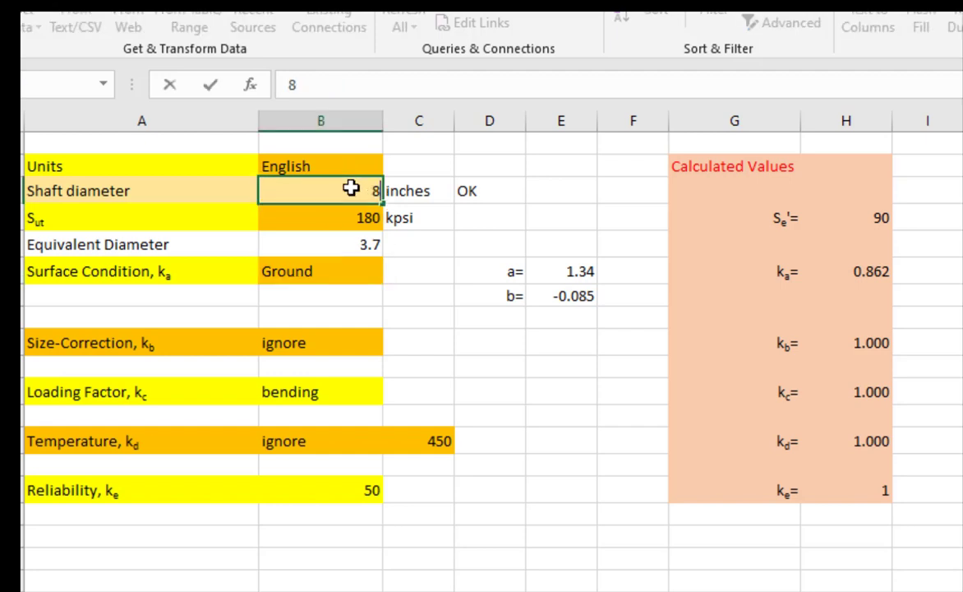
{"action": "key", "text": "Return"}
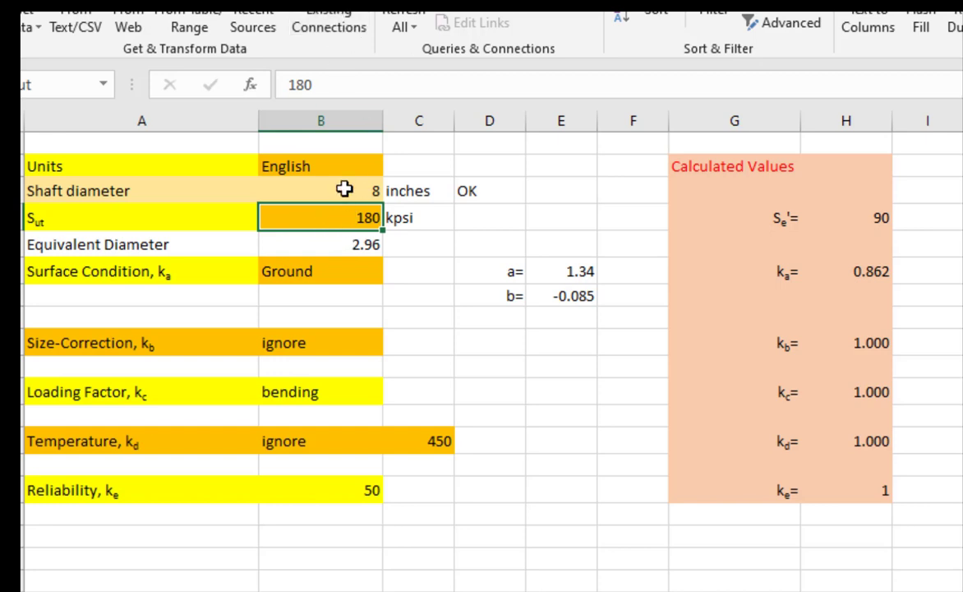
- View the available options for the Surface Condition, ka without changing the selection
{"action": "left_click", "coordinate": [331, 392]}
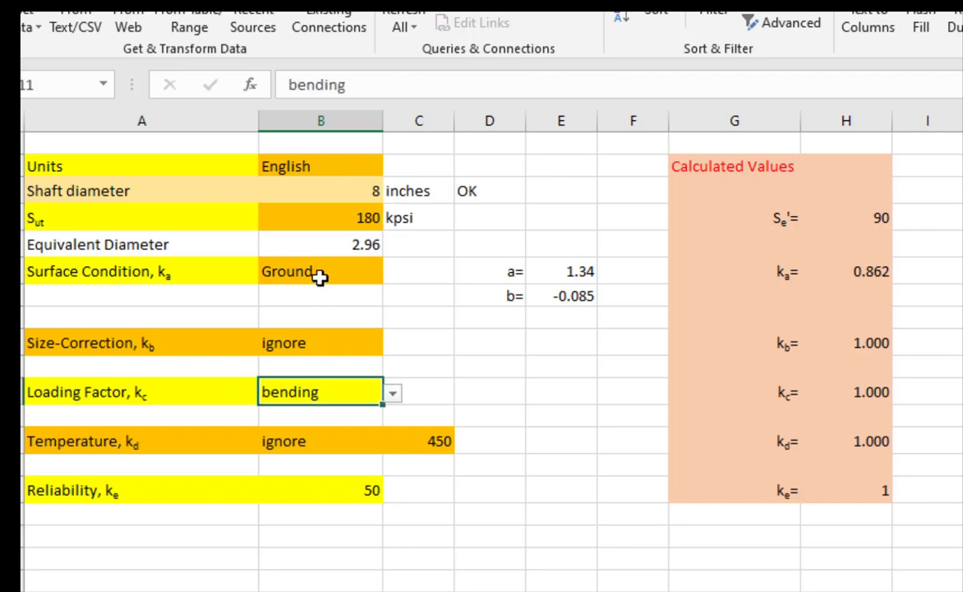
{"action": "left_click", "coordinate": [320, 278]}
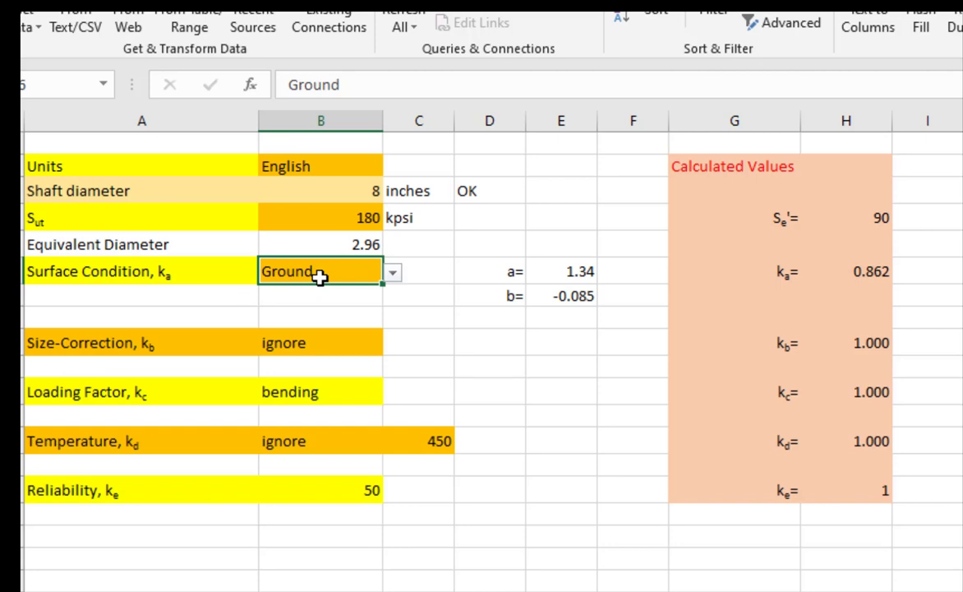
{"action": "left_click", "coordinate": [394, 272]}
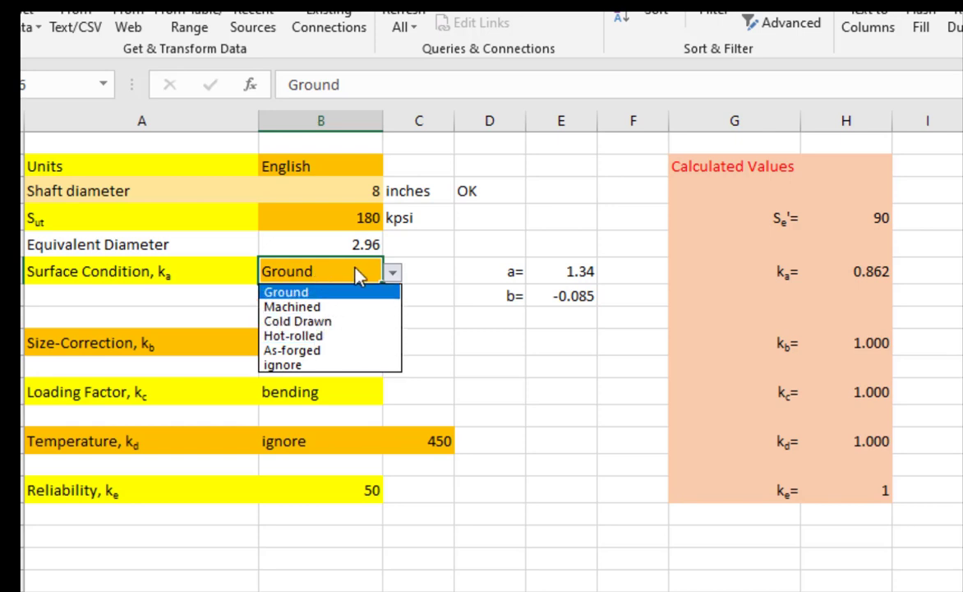
{"action": "left_click", "coordinate": [297, 269]}
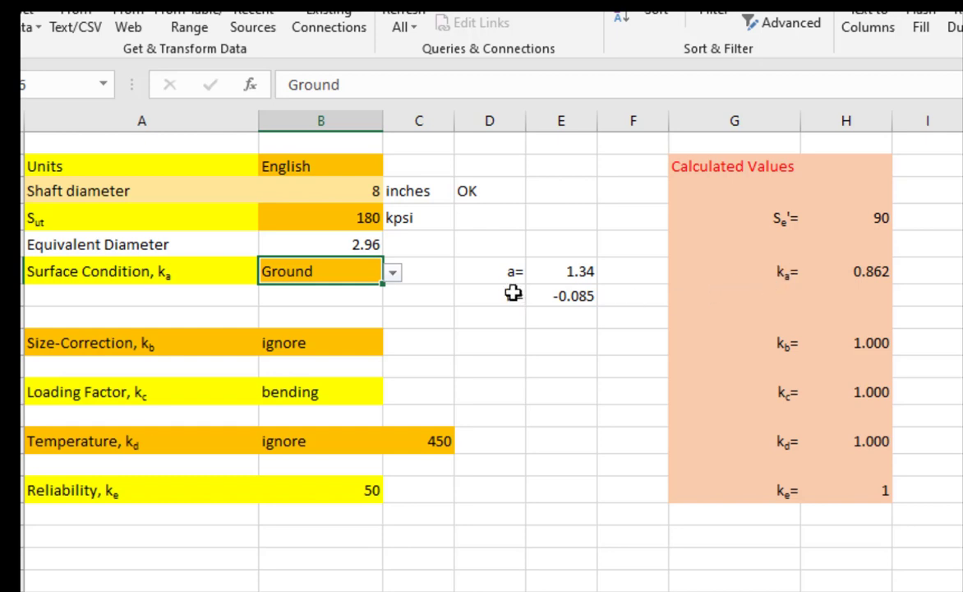
- Examine the IF formulas behind the surface condition coefficients a and b
{"action": "left_click", "coordinate": [569, 274]}
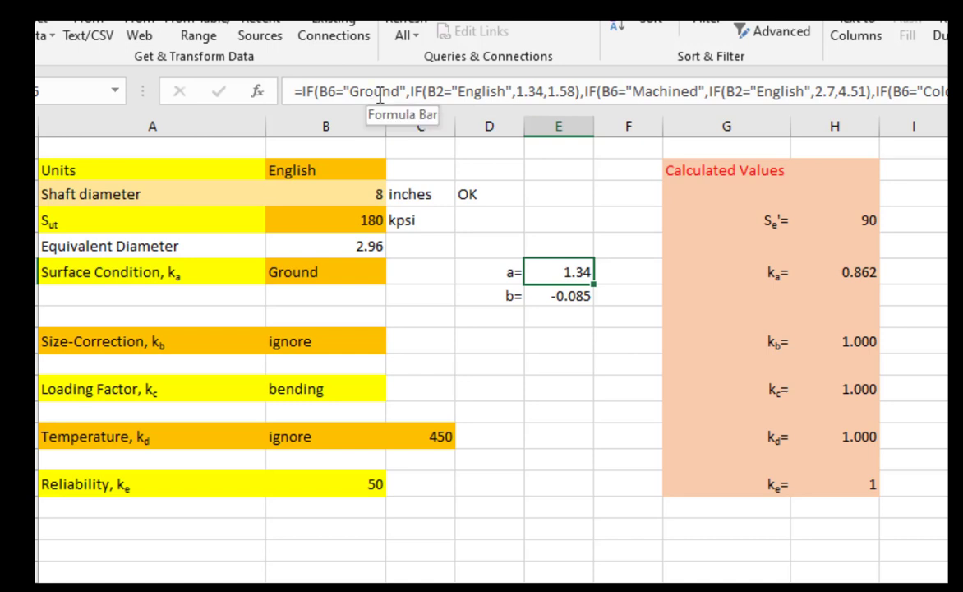
{"action": "left_click", "coordinate": [564, 295]}
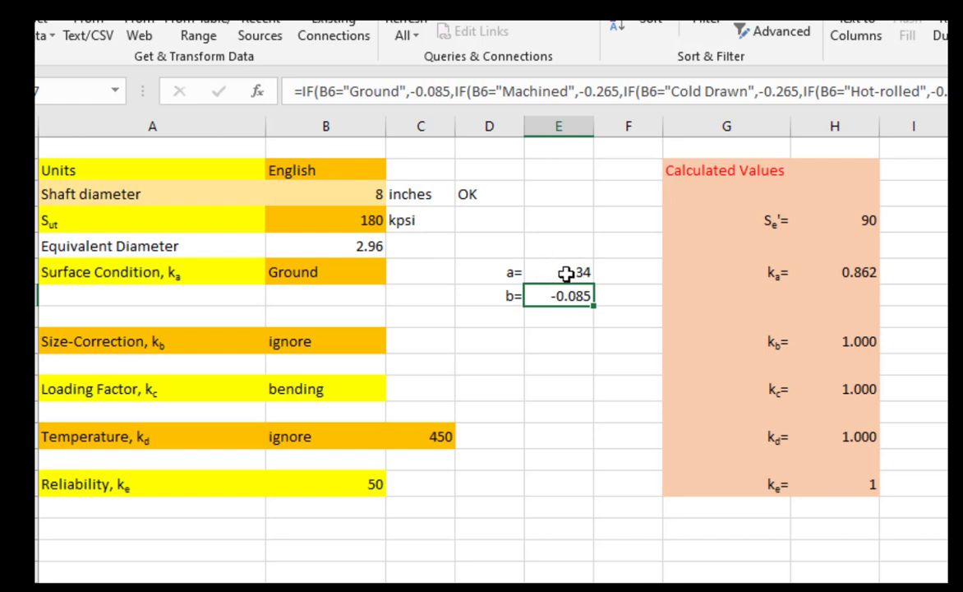
{"action": "left_click", "coordinate": [344, 273]}
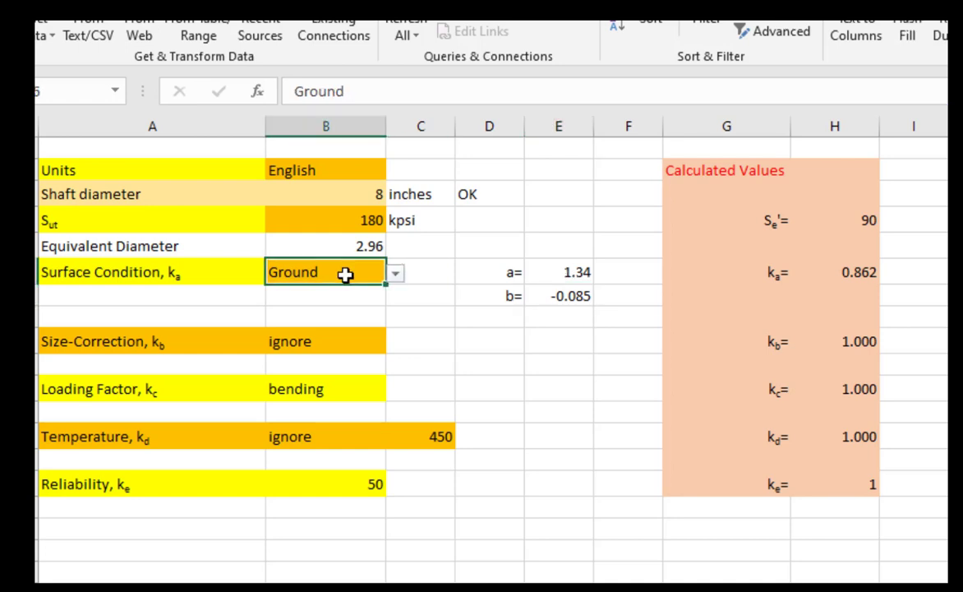
- Switch the Units to Metric and set Sut to 520 MPa
{"action": "left_click", "coordinate": [325, 170]}
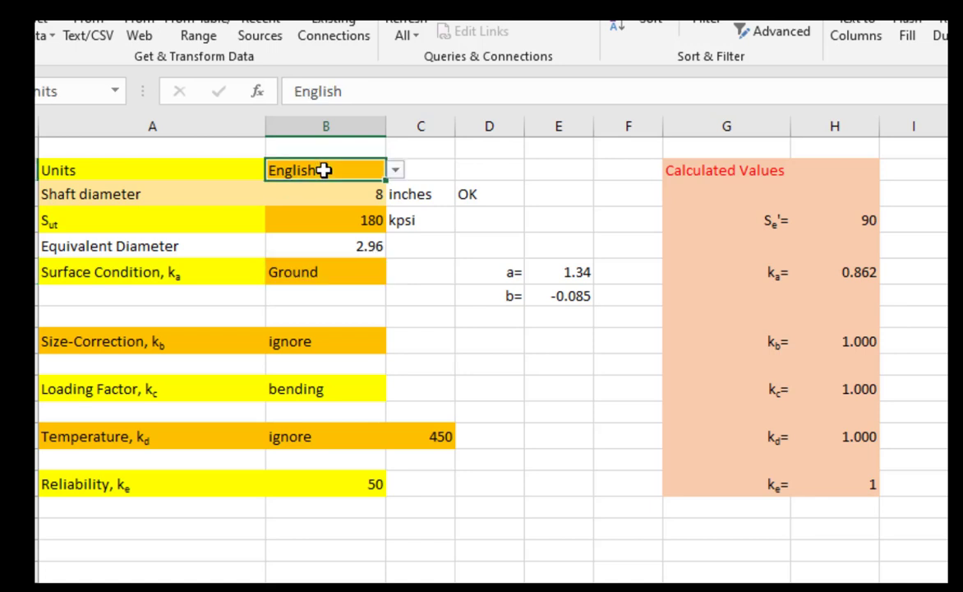
{"action": "left_click", "coordinate": [395, 171]}
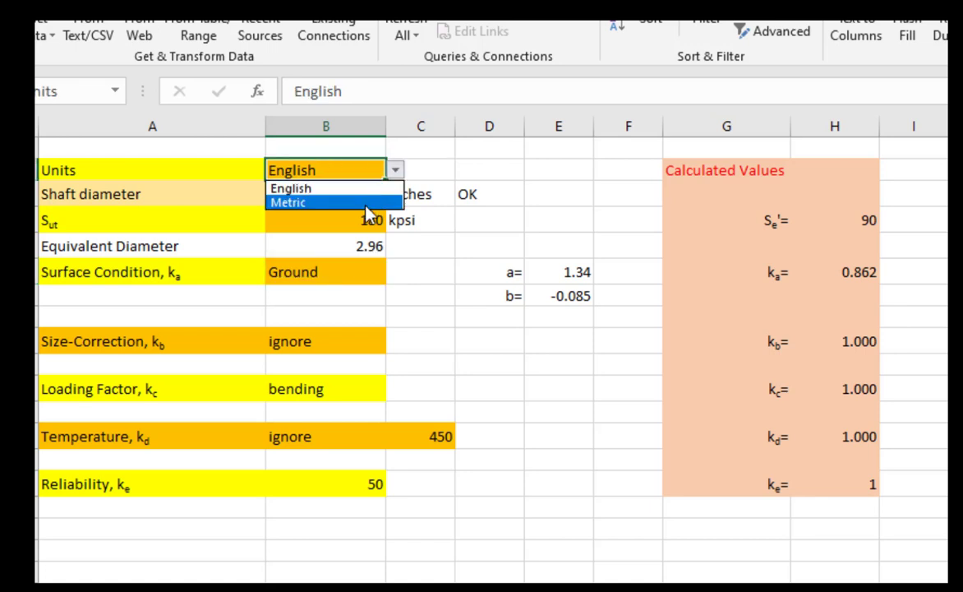
{"action": "left_click", "coordinate": [367, 202]}
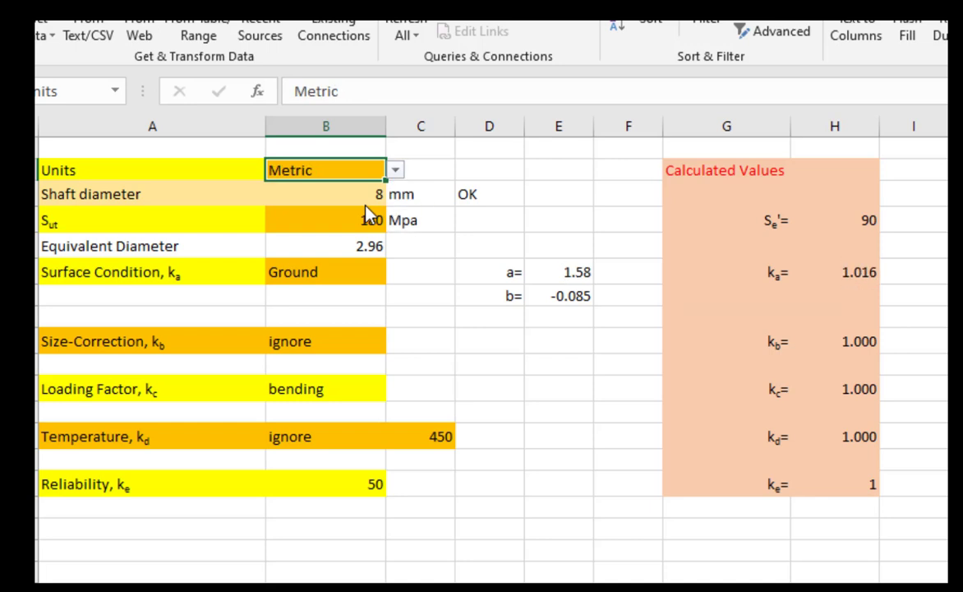
{"action": "left_click", "coordinate": [326, 220]}
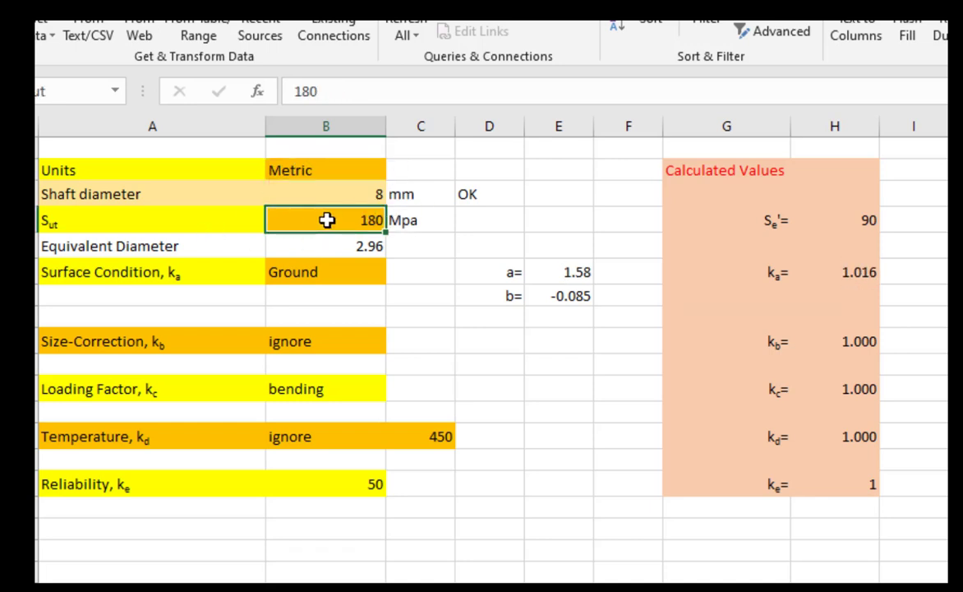
{"action": "type", "text": "520"}
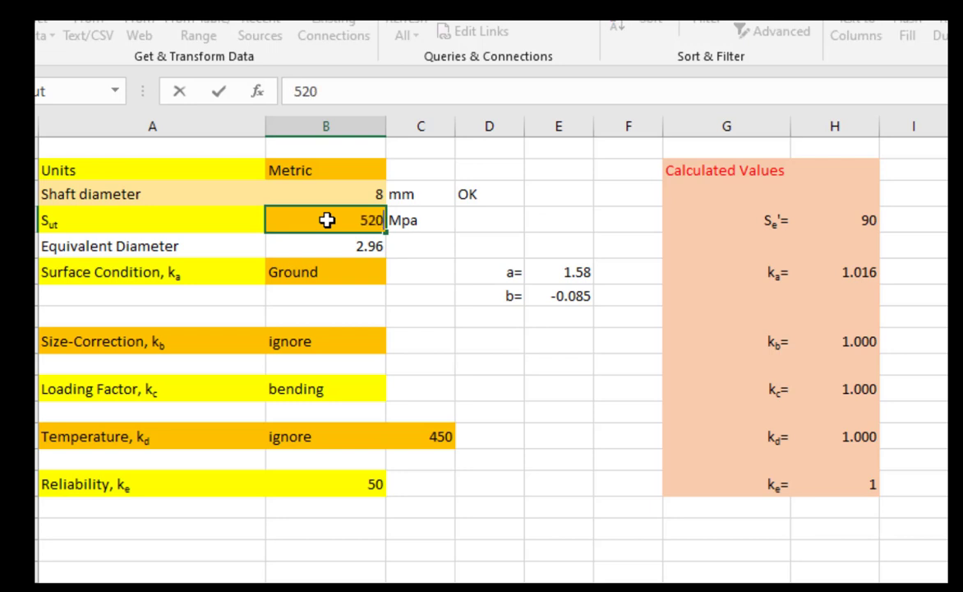
{"action": "key", "text": "Return"}
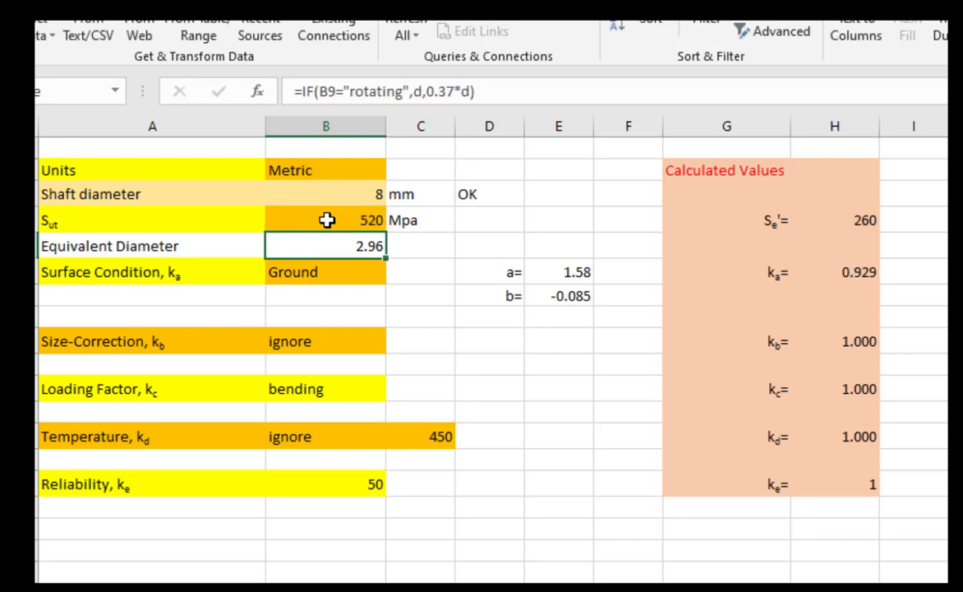
- Set the Surface Condition, ka to Machined
{"action": "left_click", "coordinate": [337, 275]}
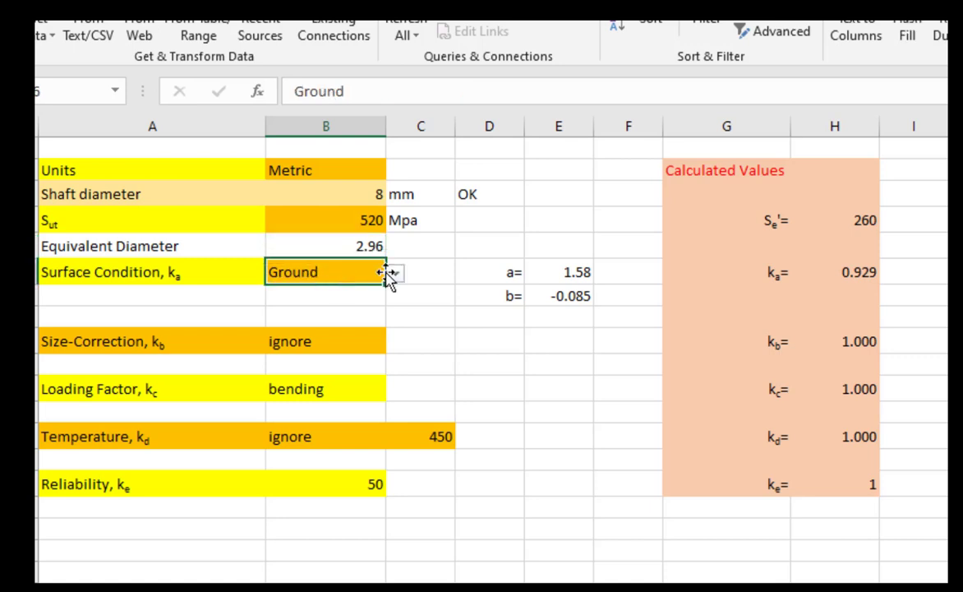
{"action": "left_click", "coordinate": [394, 277]}
{"action": "left_click", "coordinate": [337, 305]}
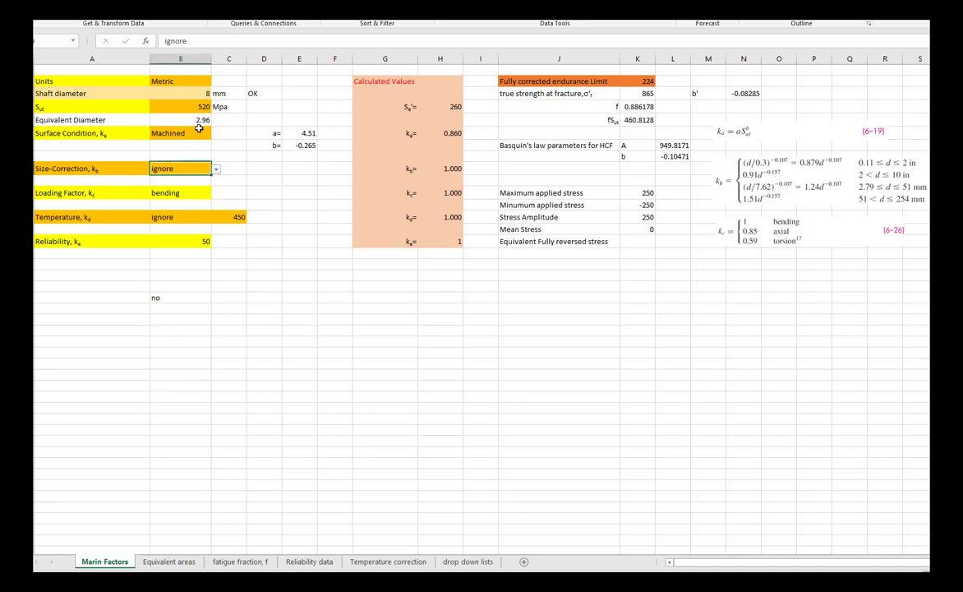
{"action": "left_click", "coordinate": [200, 133]}
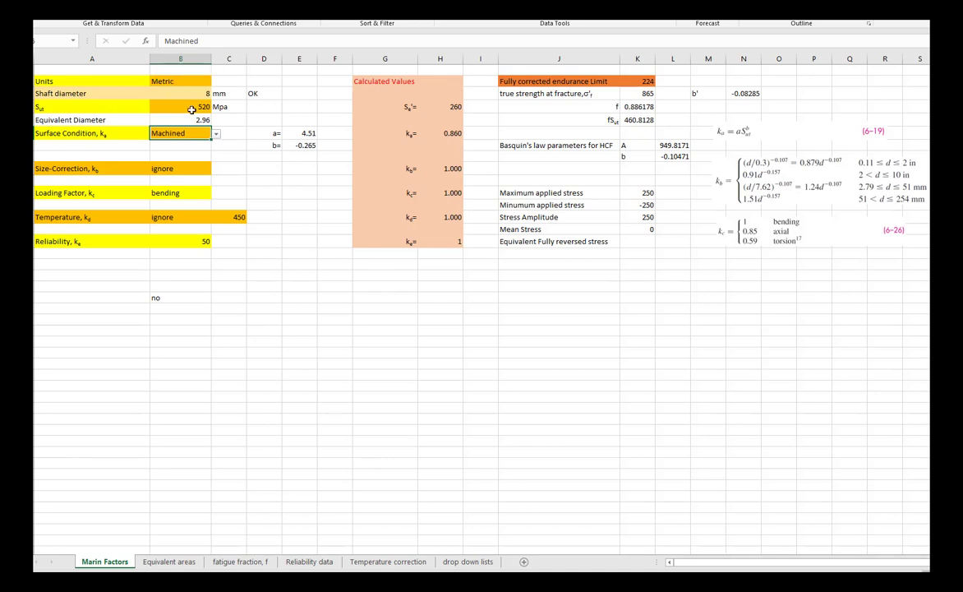
- Set the Size-Correction, kb to rotating and inspect the formula of the calculated kb value
{"action": "left_click", "coordinate": [202, 168]}
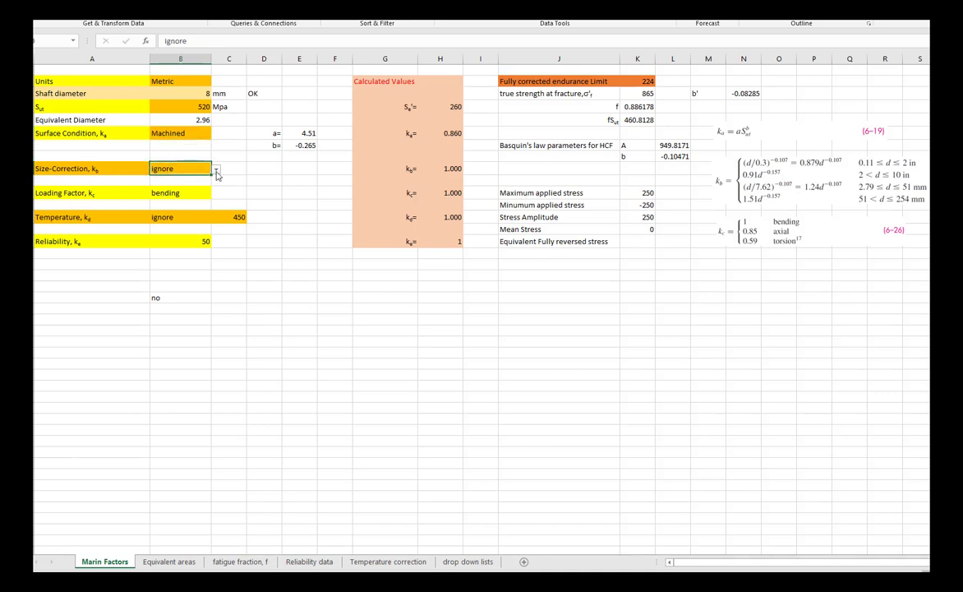
{"action": "left_click", "coordinate": [215, 169]}
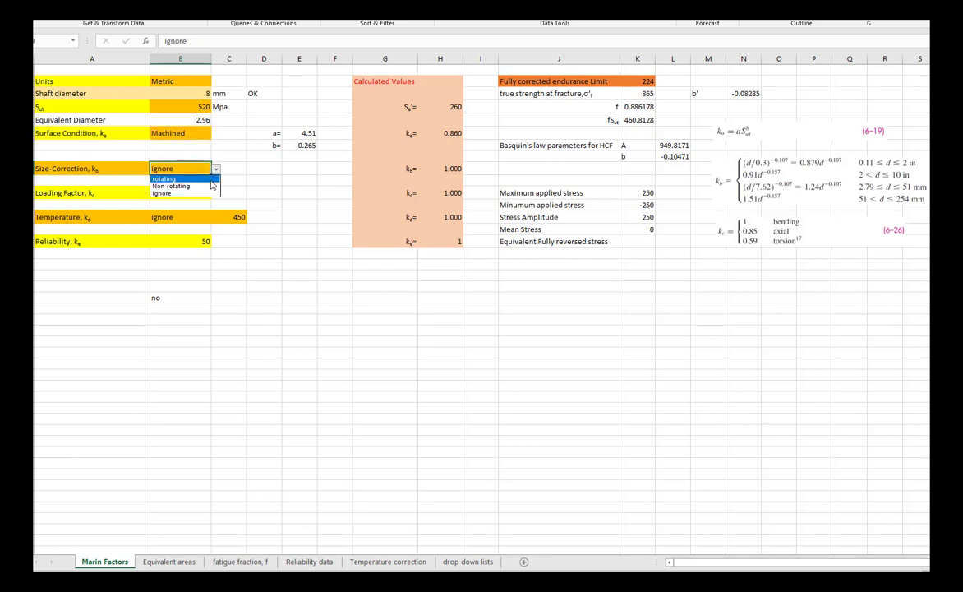
{"action": "left_click", "coordinate": [212, 179]}
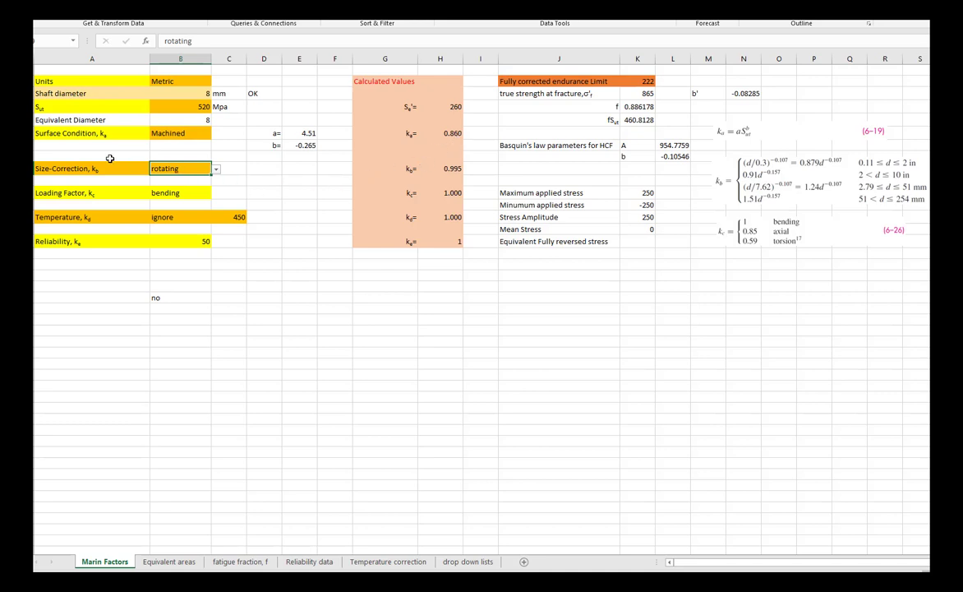
{"action": "left_click", "coordinate": [453, 168]}
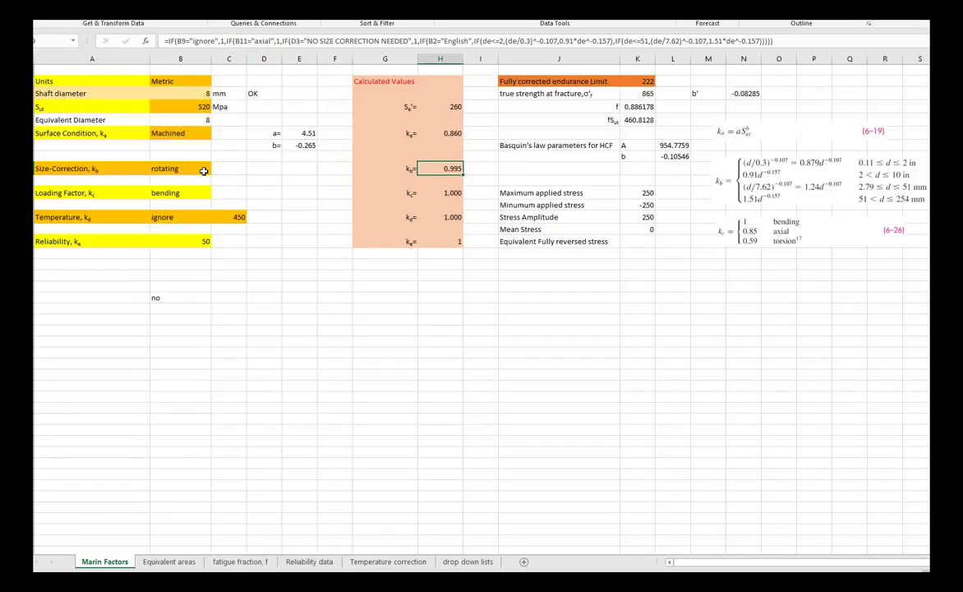
- Try axial as the Loading Factor, kc, and return it to bending
{"action": "left_click", "coordinate": [210, 192]}
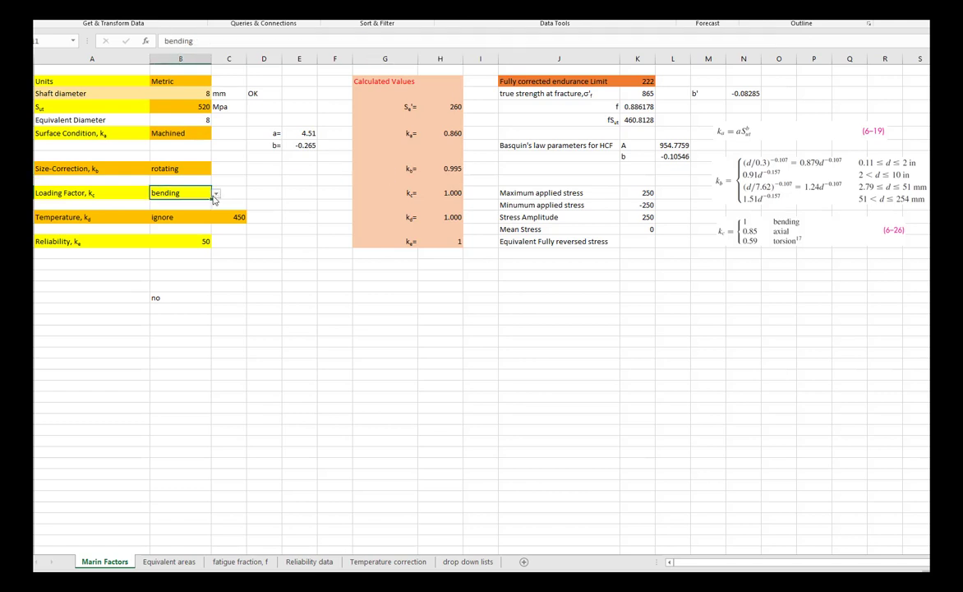
{"action": "left_click", "coordinate": [216, 194]}
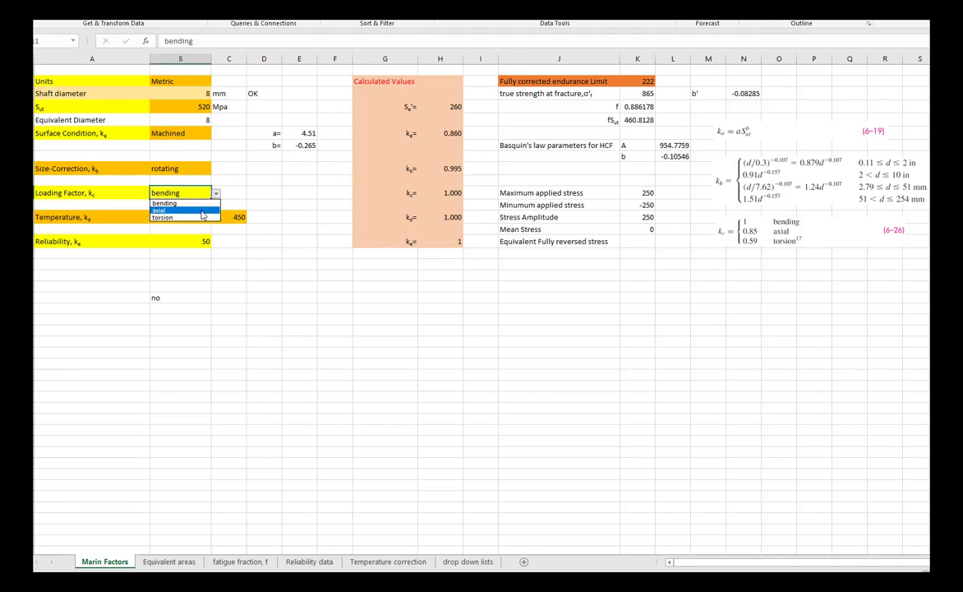
{"action": "left_click", "coordinate": [202, 211]}
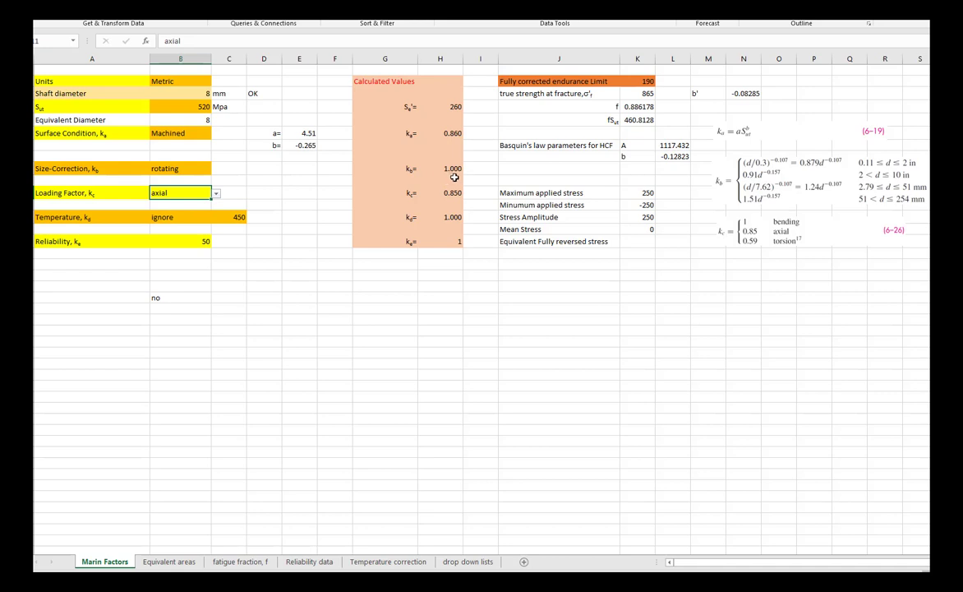
{"action": "left_click", "coordinate": [216, 194]}
{"action": "left_click", "coordinate": [189, 203]}
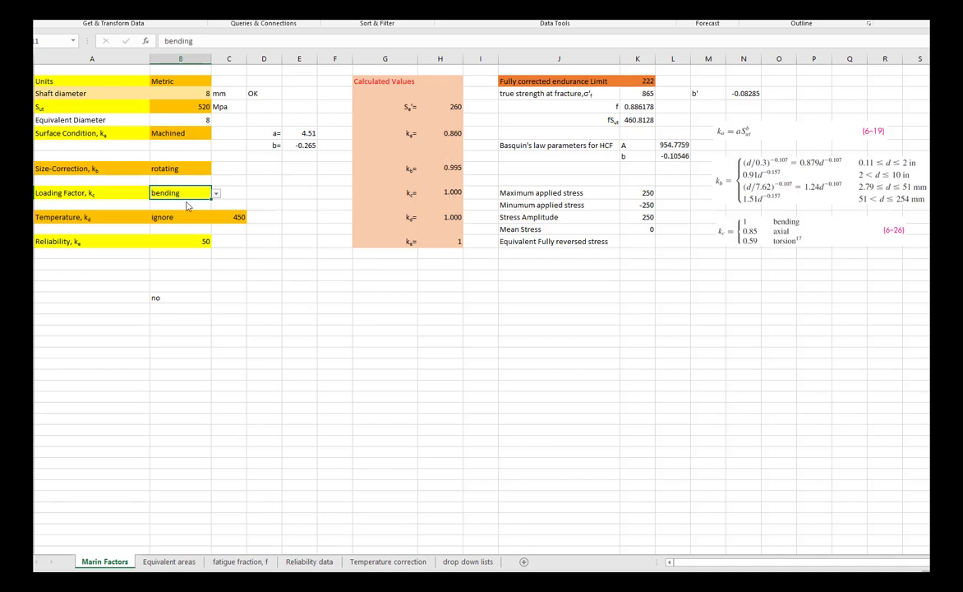
- Review the nested IF formula of the calculated kb value and set the Size-Correction, kb to Non-rotating
{"action": "left_click", "coordinate": [451, 168]}
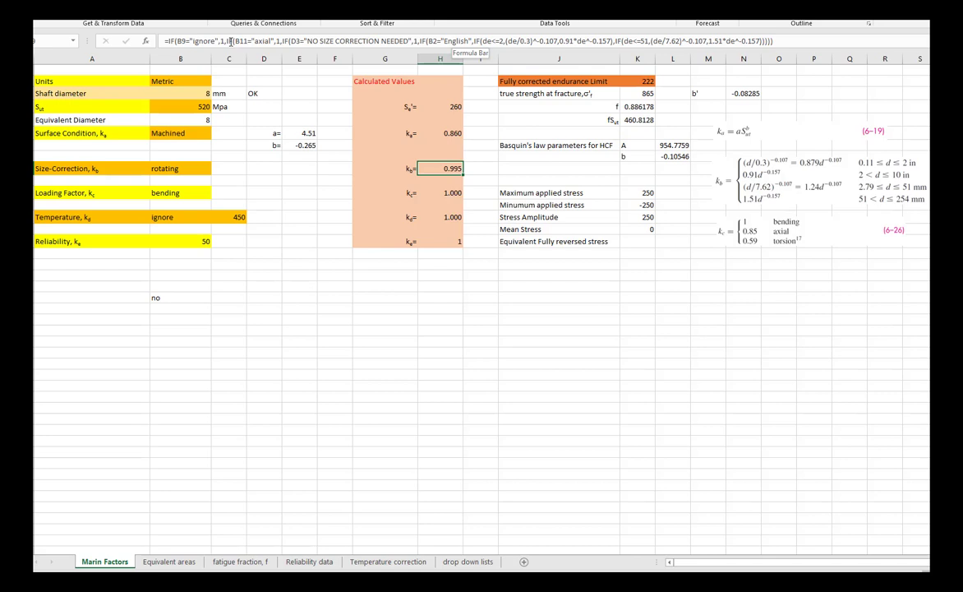
{"action": "left_click", "coordinate": [184, 167]}
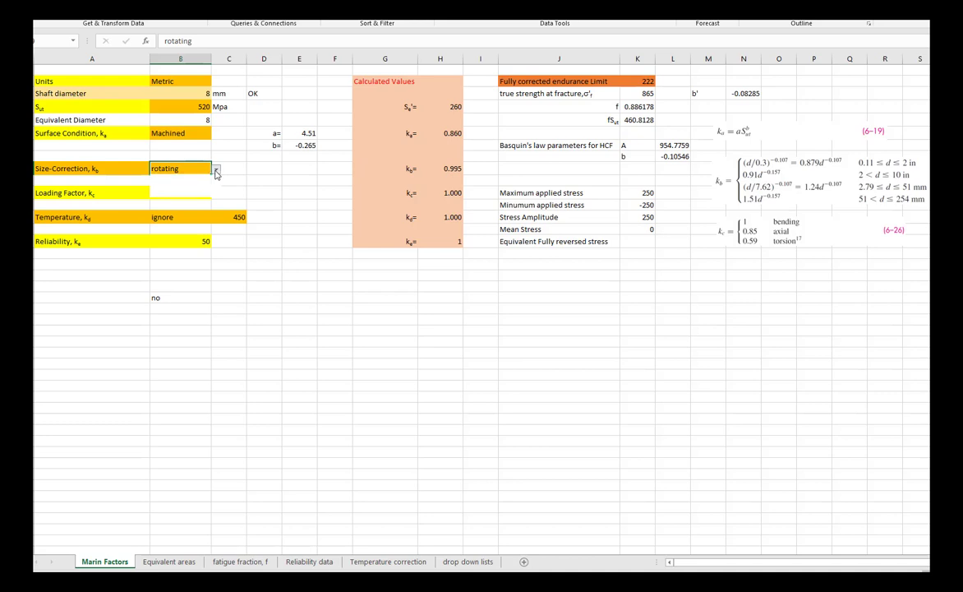
{"action": "left_click", "coordinate": [216, 169]}
{"action": "left_click", "coordinate": [189, 180]}
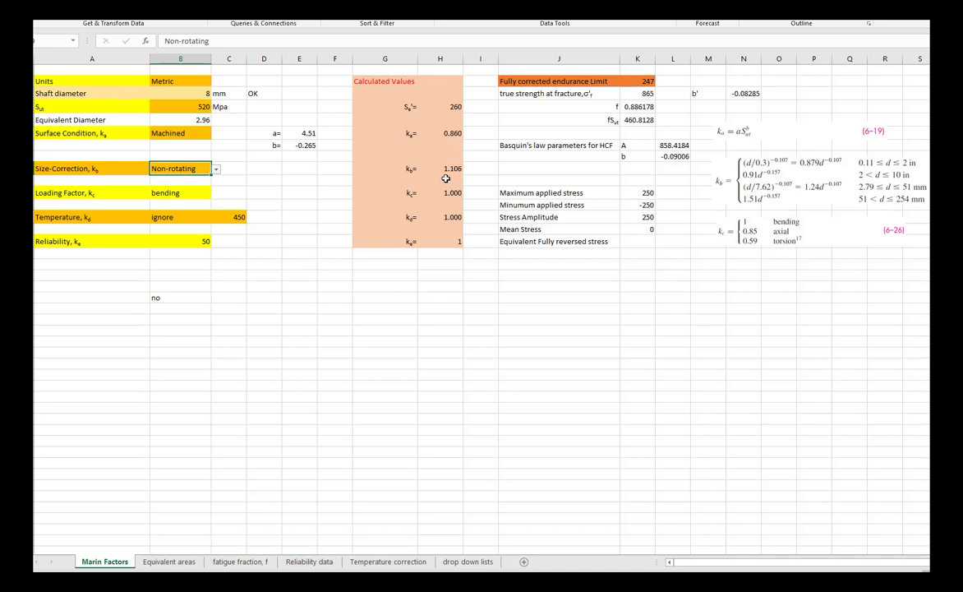
- Set the Size-Correction, kb to rotating and the Temperature, kd option to Celcius
{"action": "left_click", "coordinate": [216, 170]}
{"action": "left_click", "coordinate": [169, 178]}
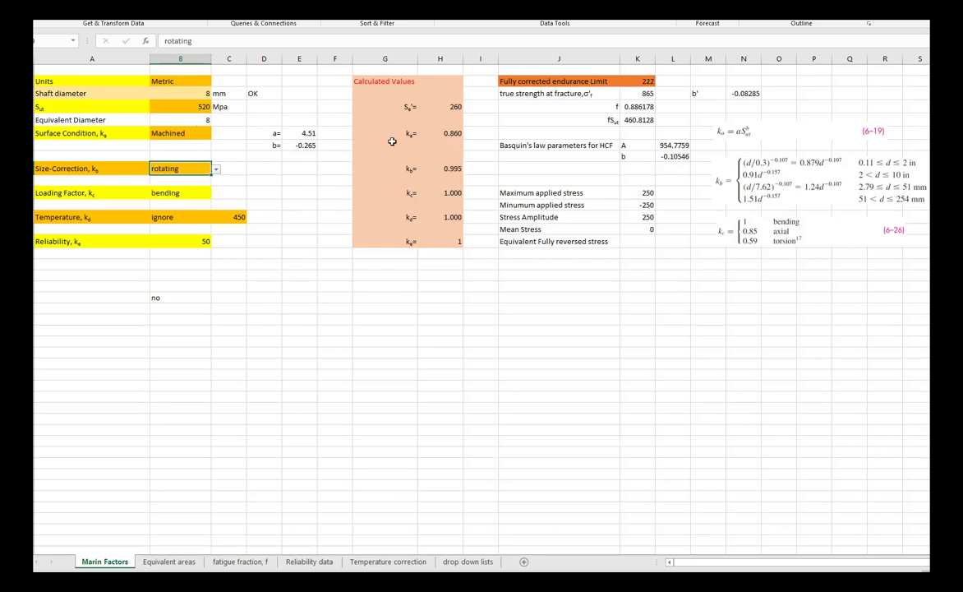
{"action": "left_click", "coordinate": [183, 218]}
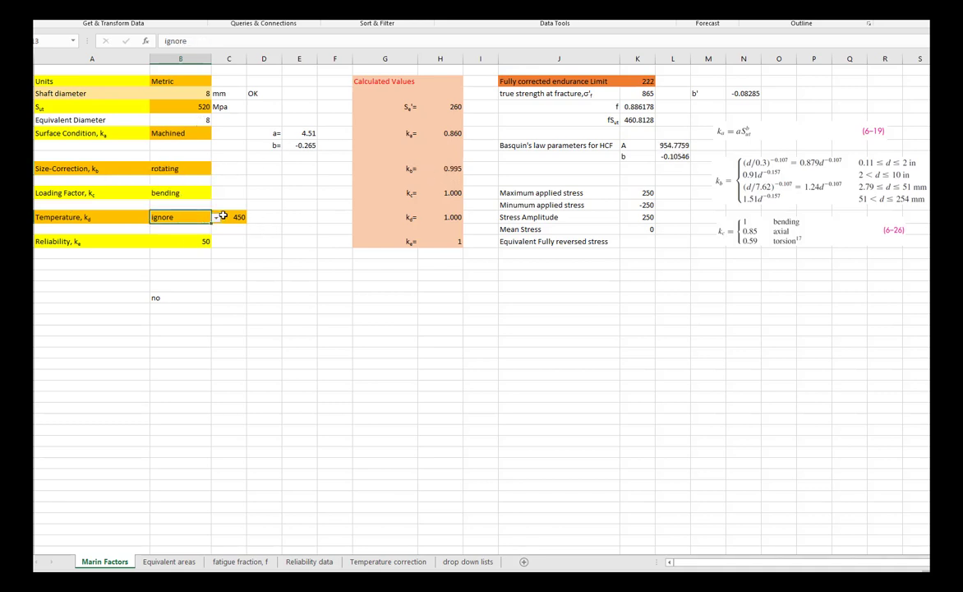
{"action": "left_click", "coordinate": [216, 220]}
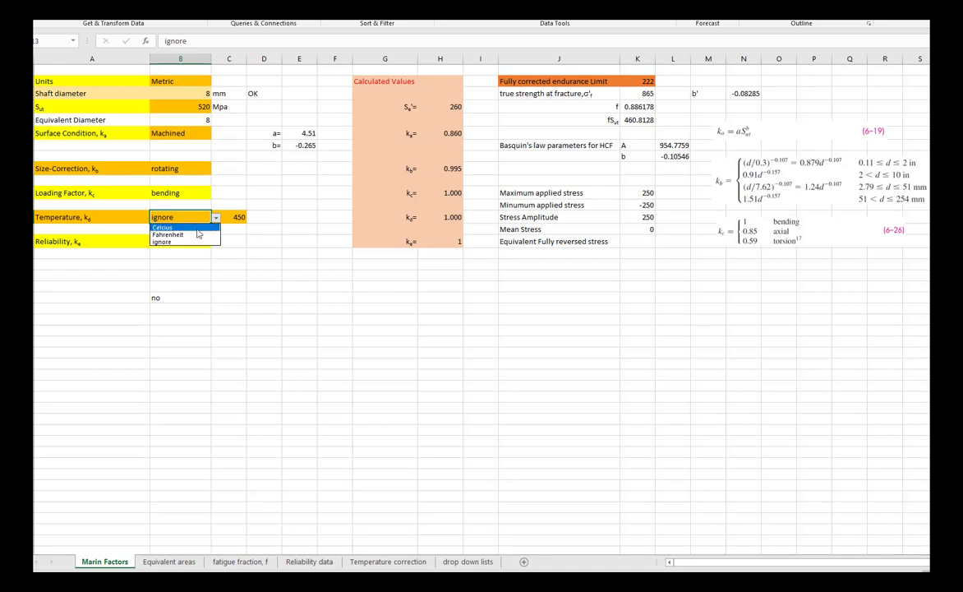
{"action": "left_click", "coordinate": [197, 232]}
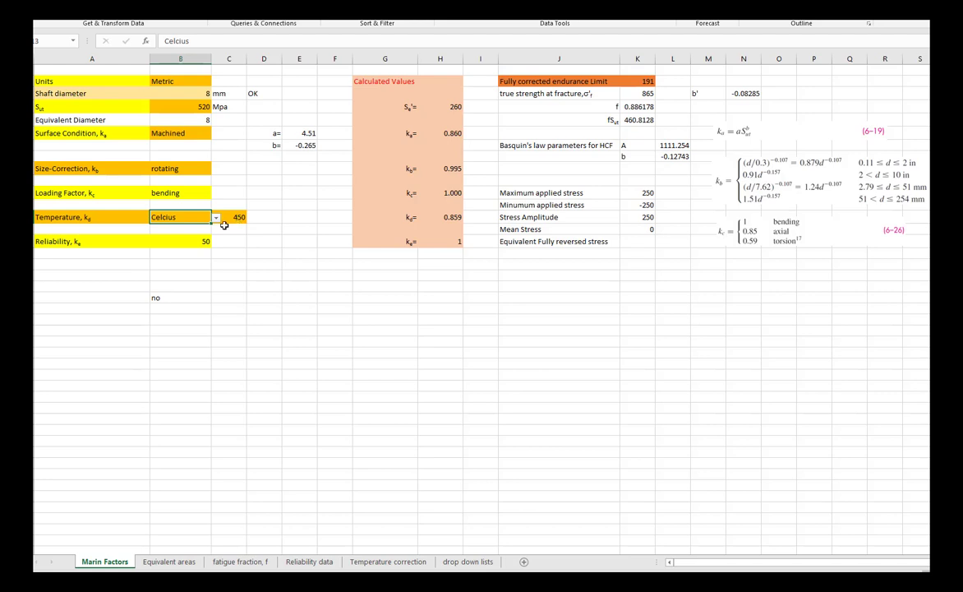
- Inspect the formula of the calculated kd value and compare it with the fitted curves on the Temperature correction sheet
{"action": "left_click", "coordinate": [436, 217]}
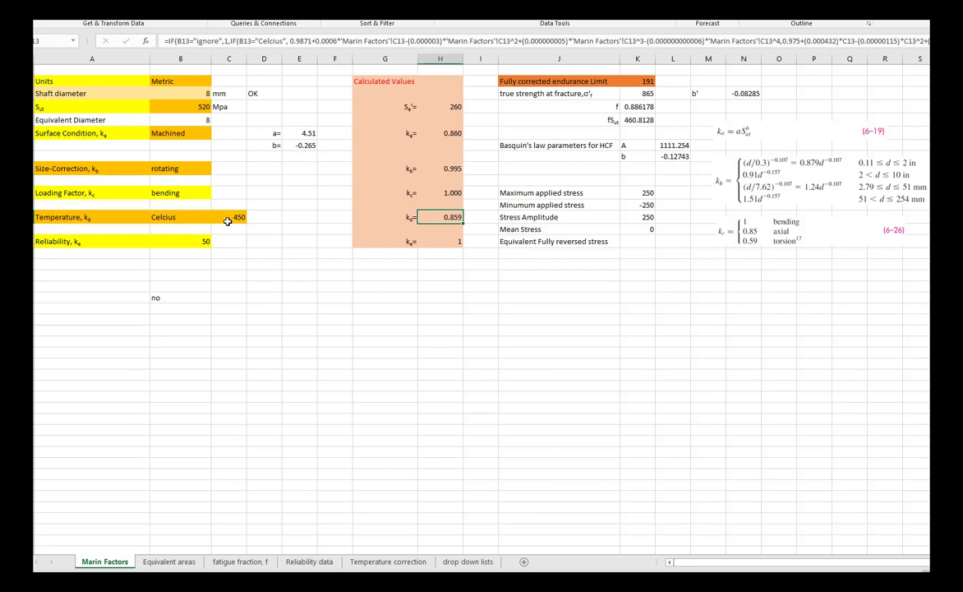
{"action": "left_click", "coordinate": [392, 561]}
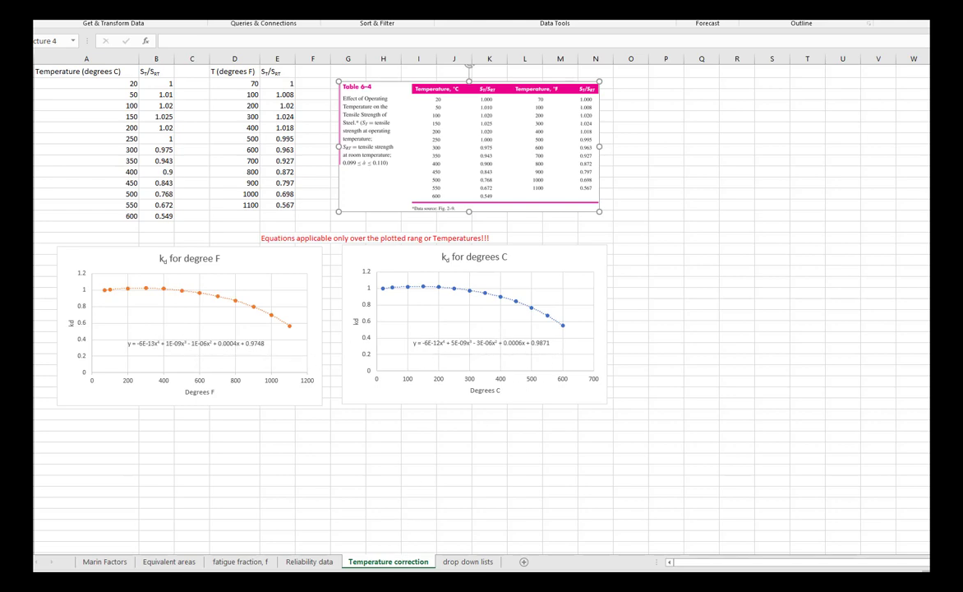
{"action": "left_click", "coordinate": [106, 561]}
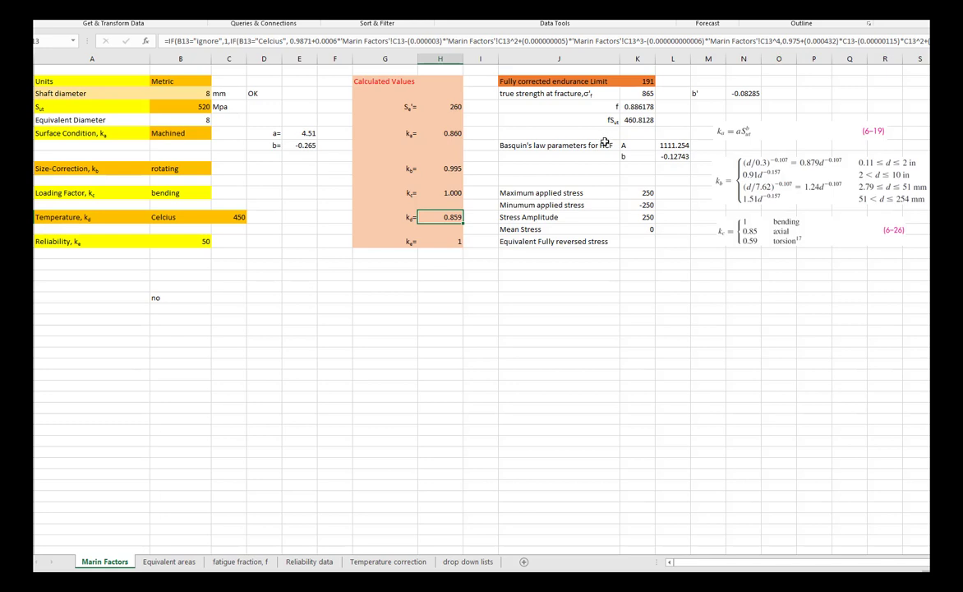
- Set the Reliability, ke to 99
{"action": "left_click", "coordinate": [185, 243]}
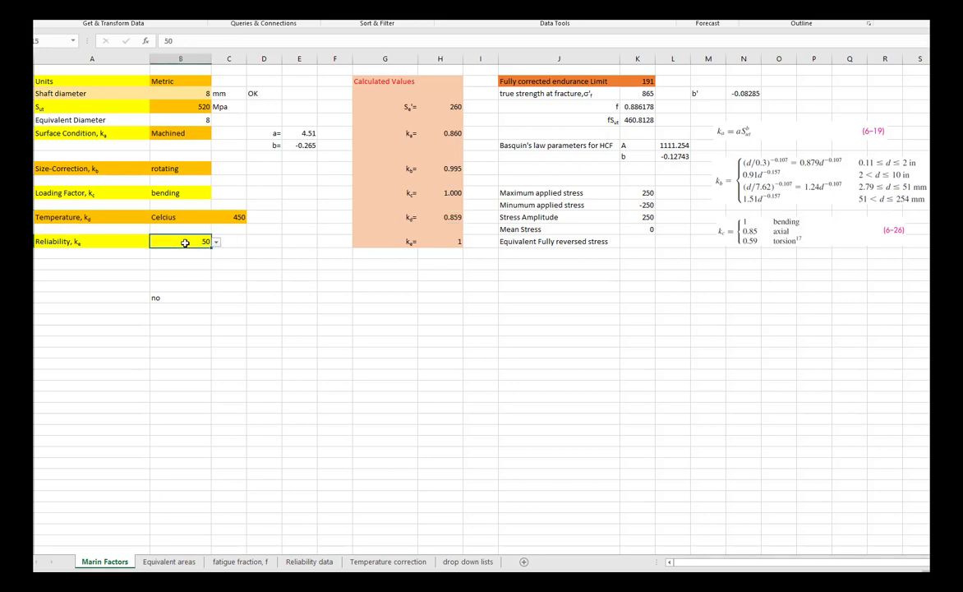
{"action": "left_click", "coordinate": [216, 243]}
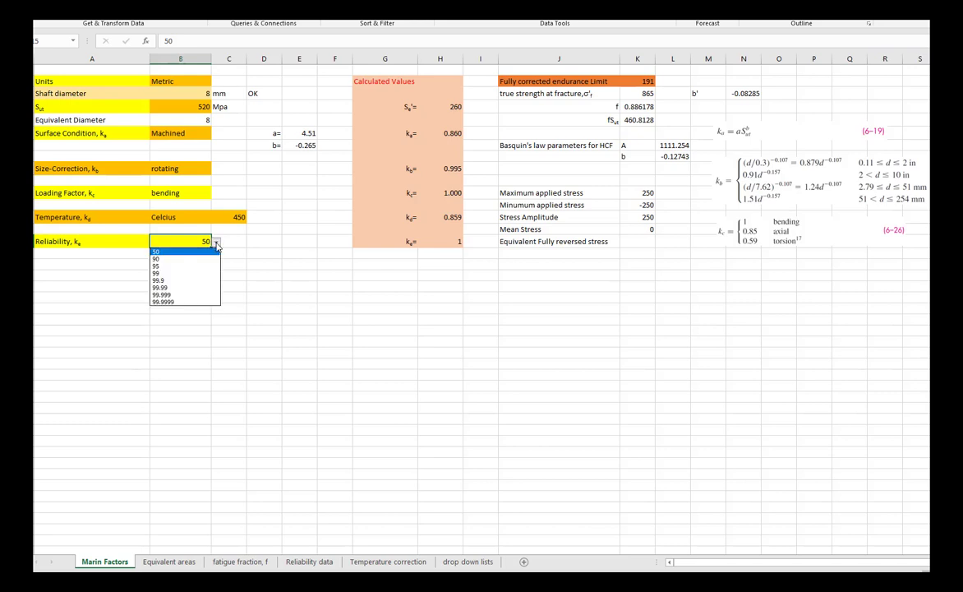
{"action": "left_click", "coordinate": [174, 274]}
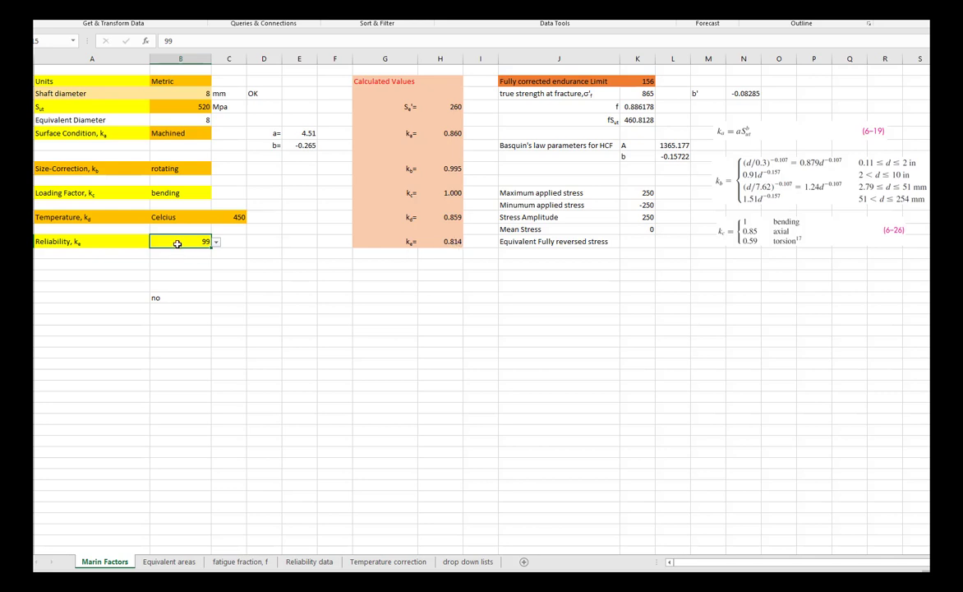
- Inspect the INDEX/MATCH formula of the calculated ke value and its source table on the Reliability data sheet
{"action": "left_click", "coordinate": [442, 241]}
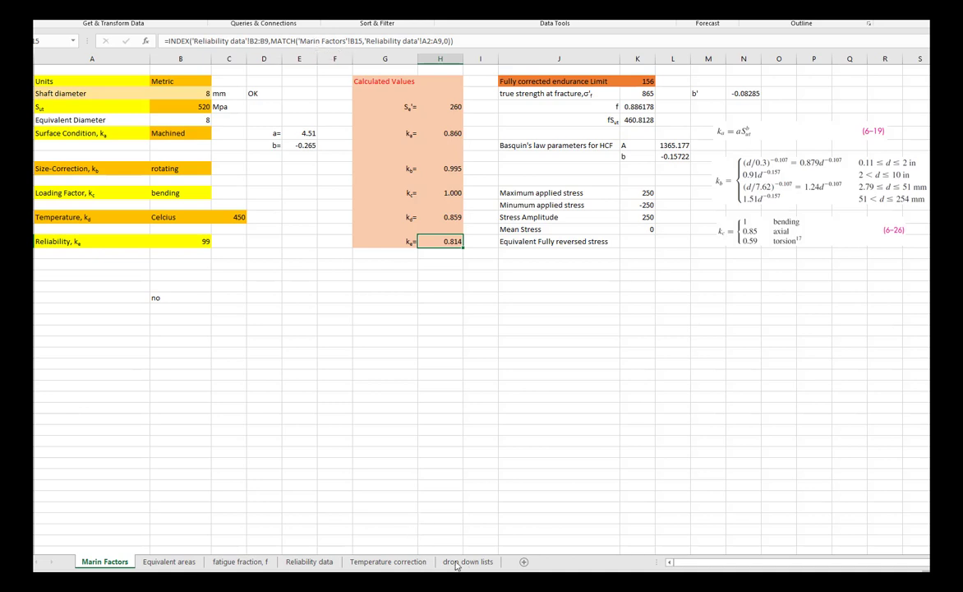
{"action": "left_click", "coordinate": [317, 562]}
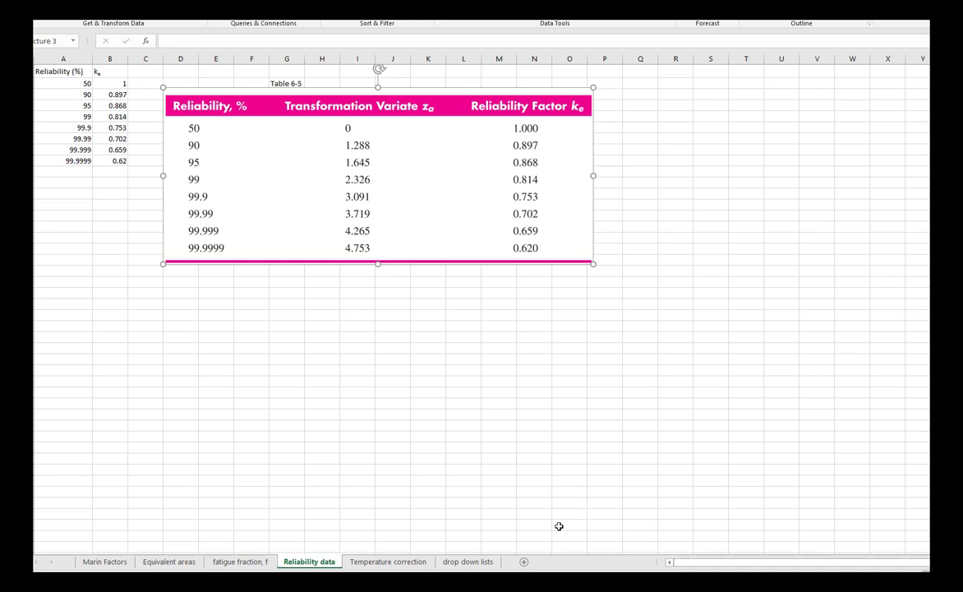
{"action": "left_click", "coordinate": [104, 562]}
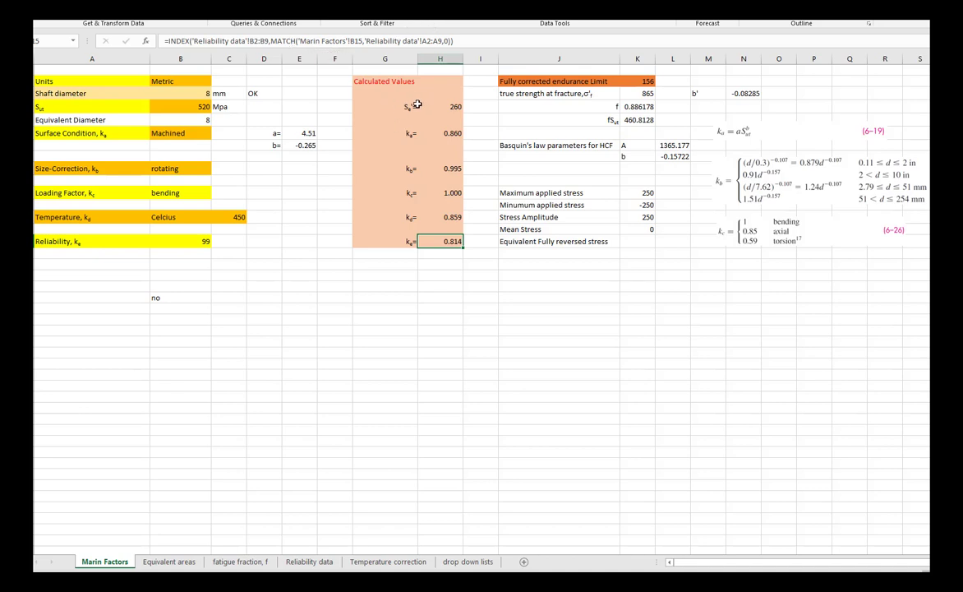
- Review the nested IF formula of the calculated Se' value
{"action": "key", "text": "Up"}
{"action": "left_click", "coordinate": [456, 107]}
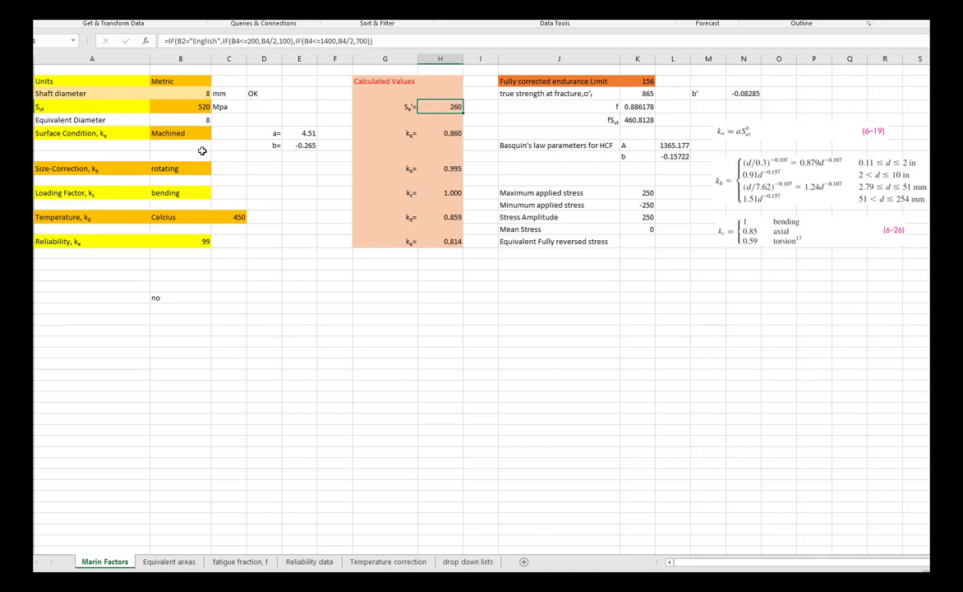
- Try 1400 Mpa as the Sut value and change it to 1500 Mpa
{"action": "left_click", "coordinate": [184, 107]}
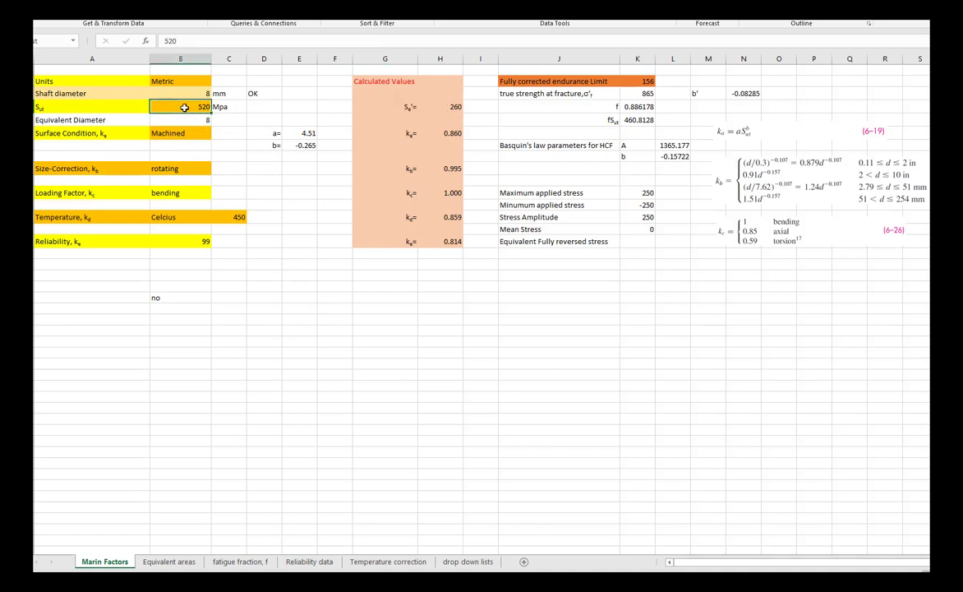
{"action": "type", "text": "1400"}
{"action": "key", "text": "Return"}
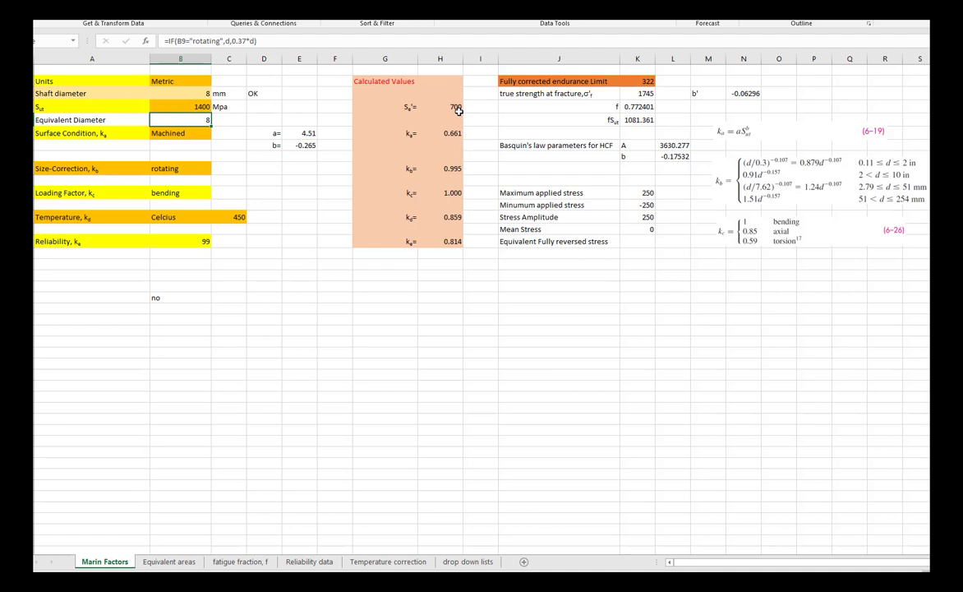
{"action": "left_click", "coordinate": [189, 106]}
{"action": "type", "text": "1500"}
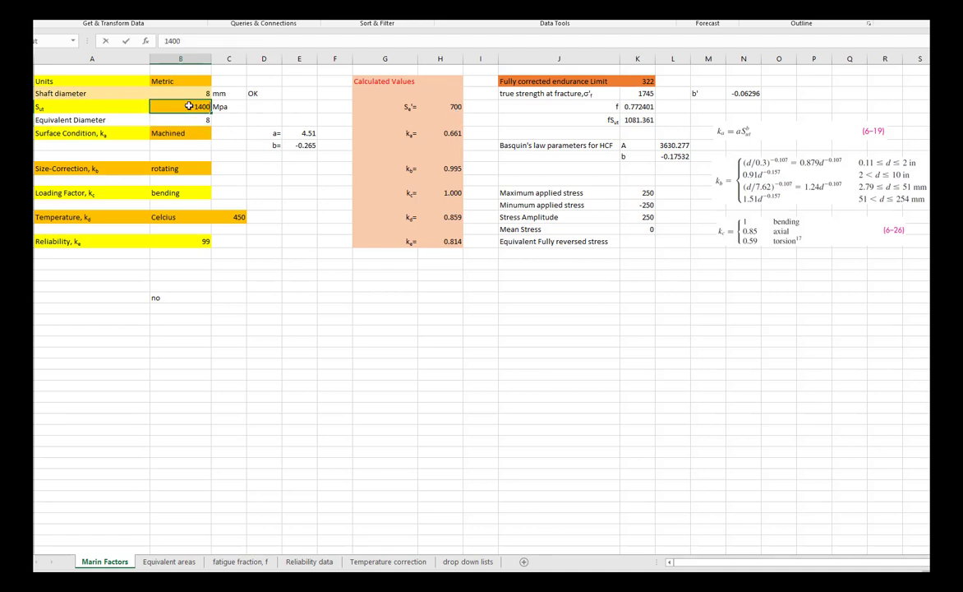
{"action": "key", "text": "Return"}
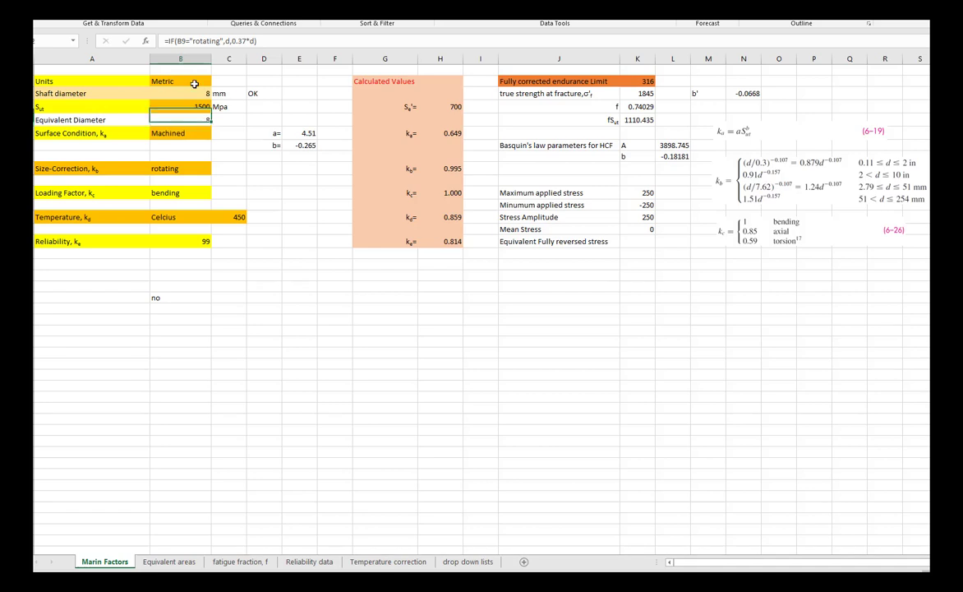
- Switch the Units of the calculation to English
{"action": "left_click", "coordinate": [197, 81]}
{"action": "left_click", "coordinate": [216, 81]}
{"action": "left_click", "coordinate": [168, 98]}
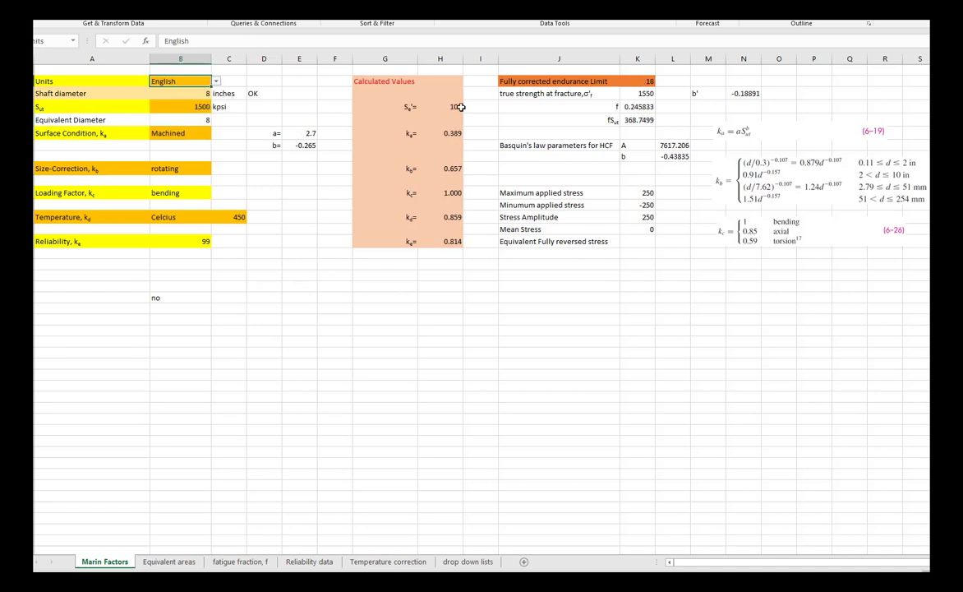